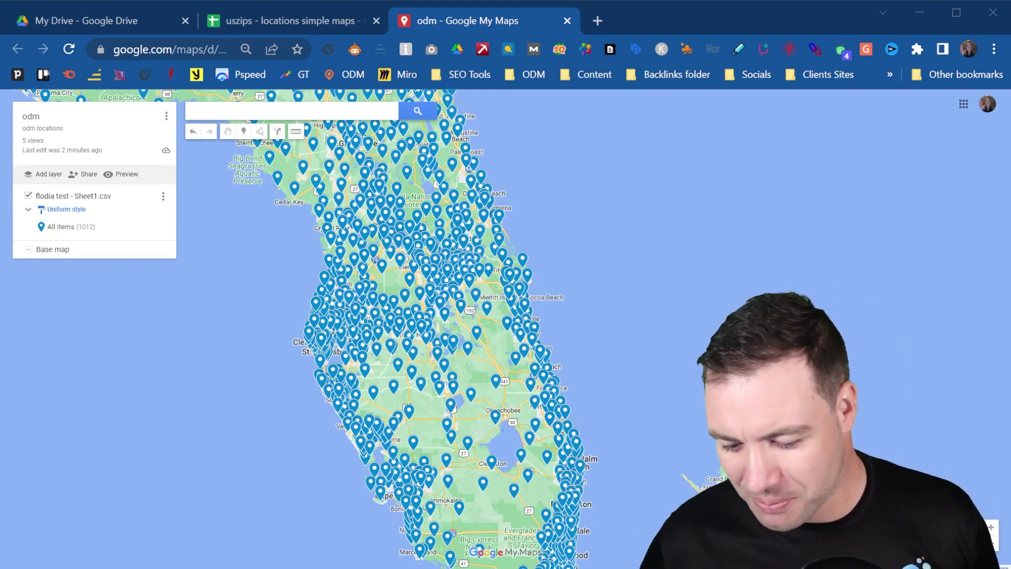
- Zoom in and out around the Florida pin map to inspect the plotted locations
scroll(495, 416, up, 2)
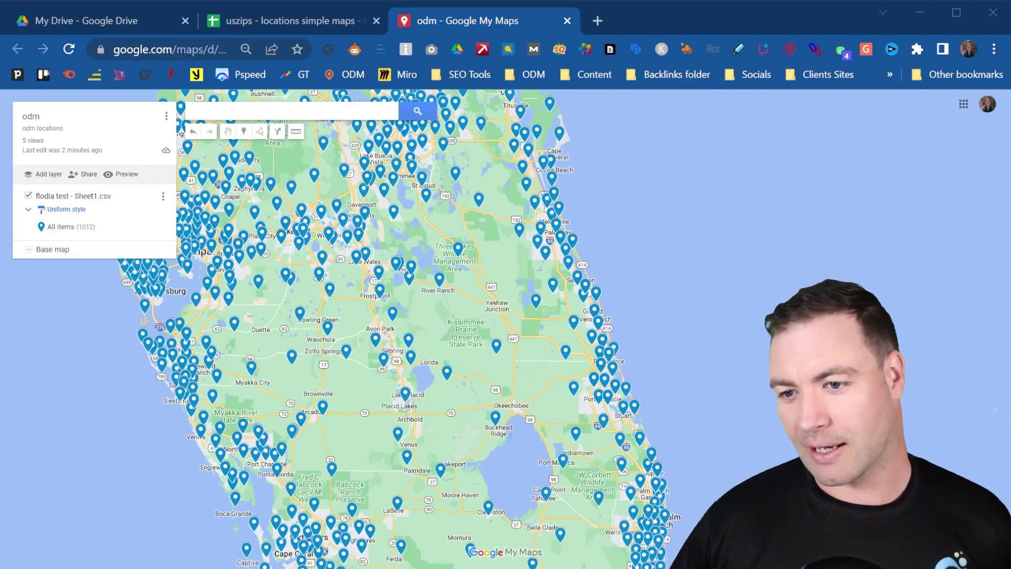
scroll(439, 292, down, 3)
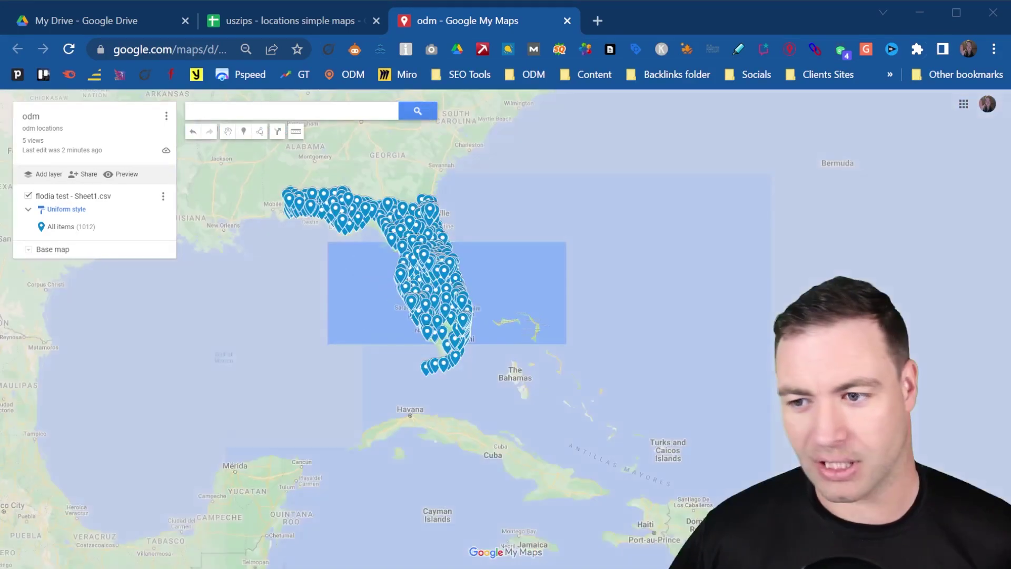
scroll(347, 210, up, 1)
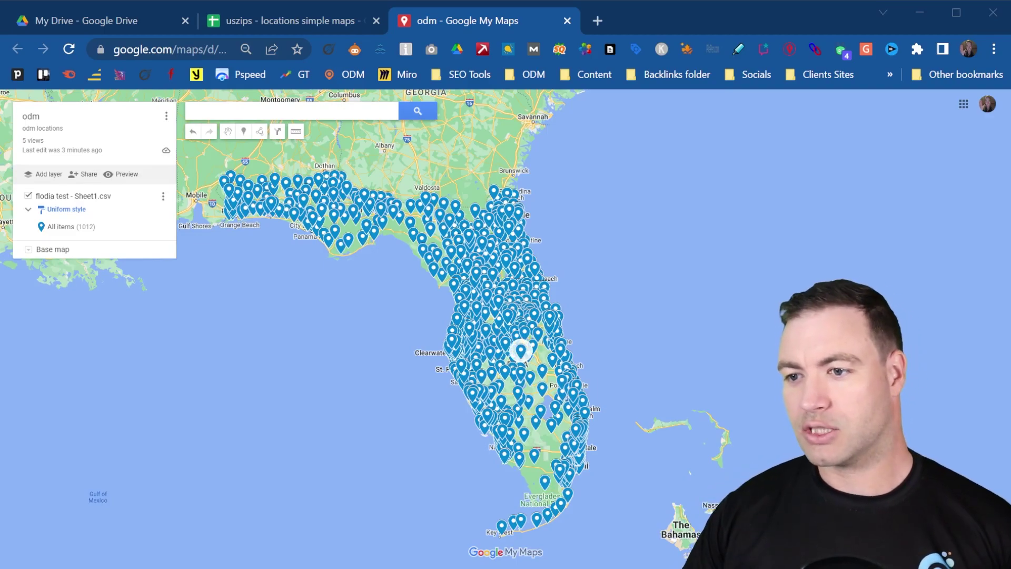
scroll(561, 345, up, 2)
scroll(586, 377, up, 2)
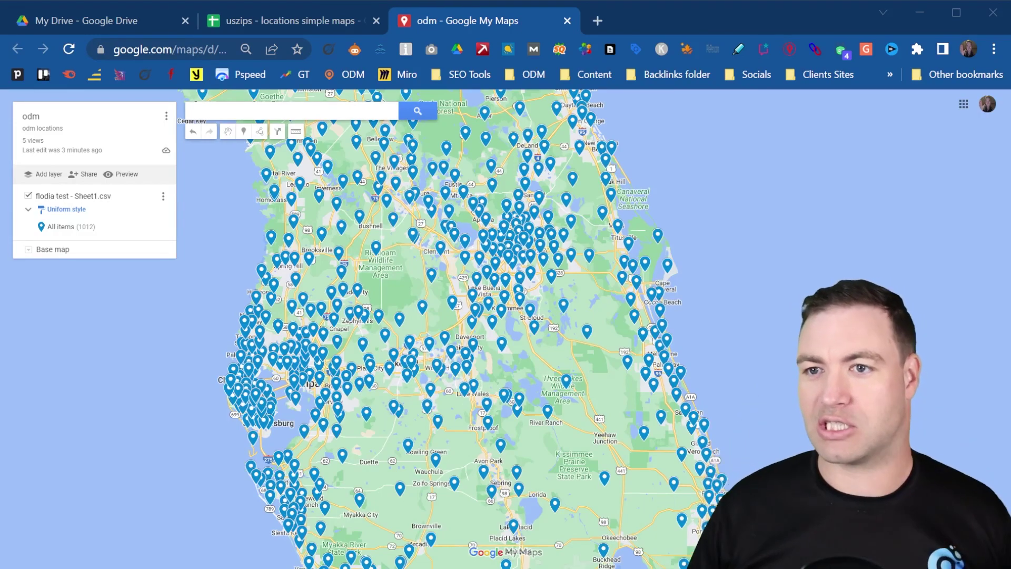
- Switch to the uszips zip code spreadsheet and glance through its rows
click(318, 21)
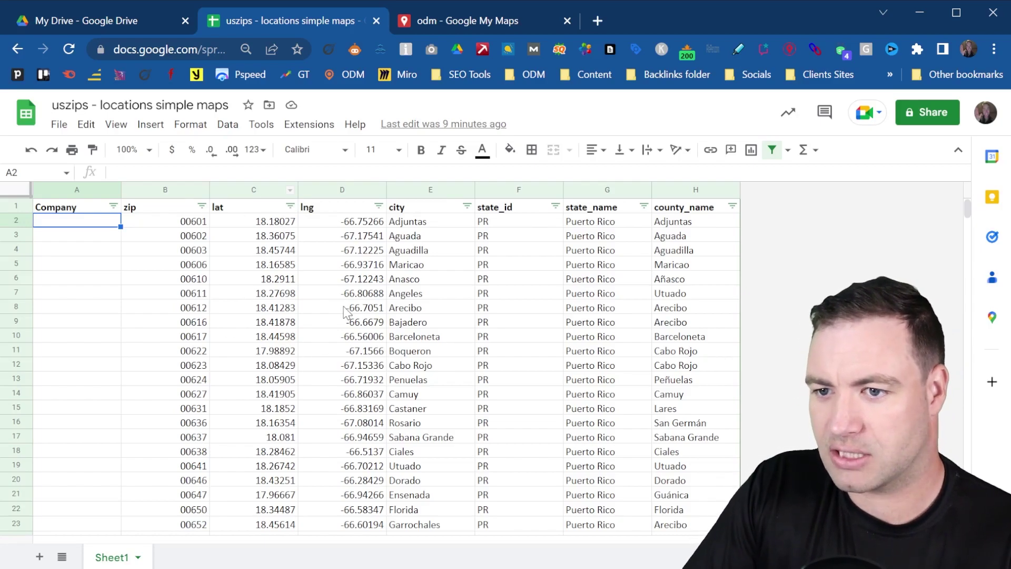
scroll(345, 316, down, 10)
scroll(350, 331, up, 10)
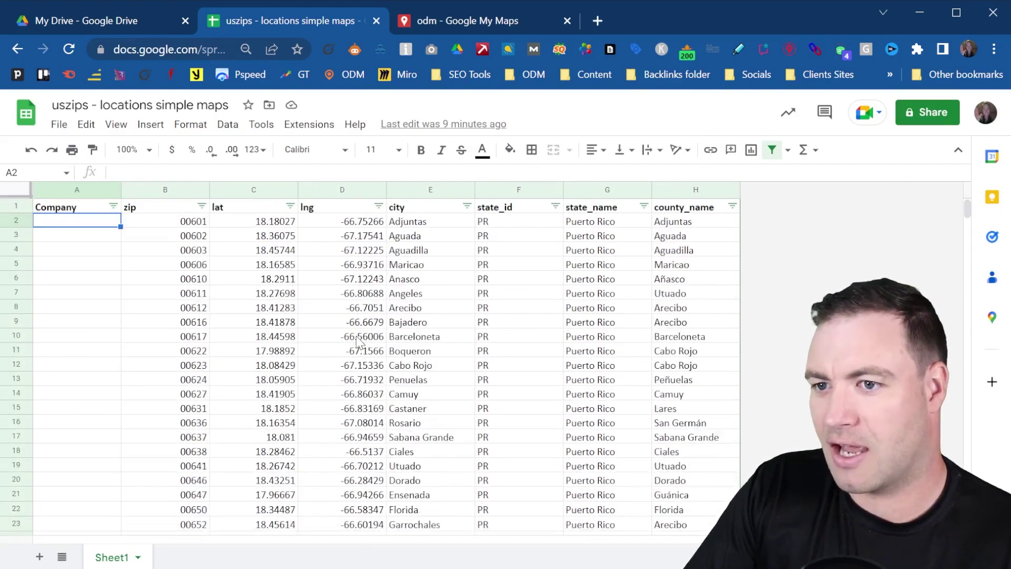
- Freeze header row 1 with View > Freeze > Up to row 1, then scroll to confirm it stays
click(17, 206)
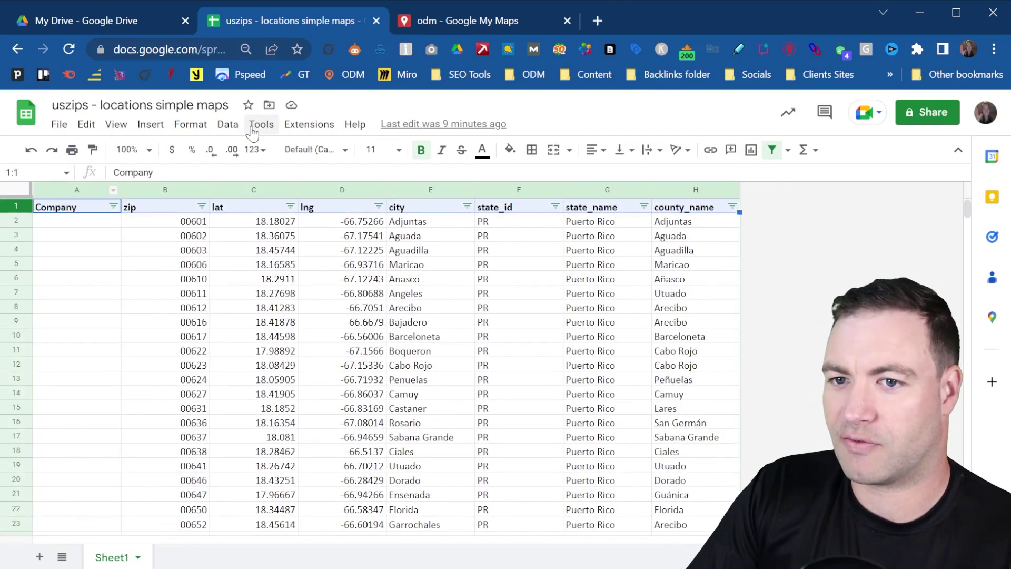
click(116, 124)
mouse_move(151, 124)
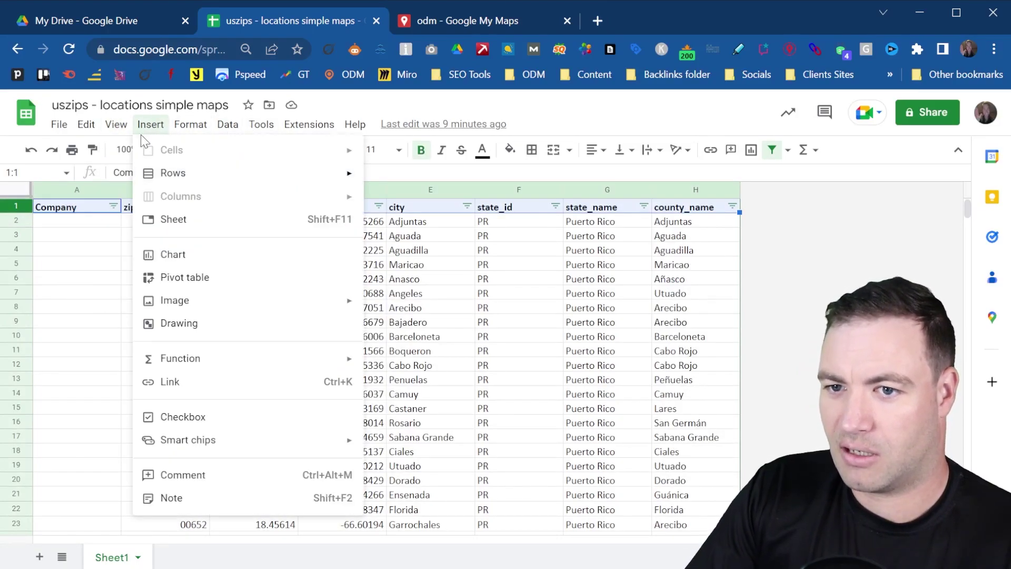
mouse_move(115, 124)
mouse_move(153, 174)
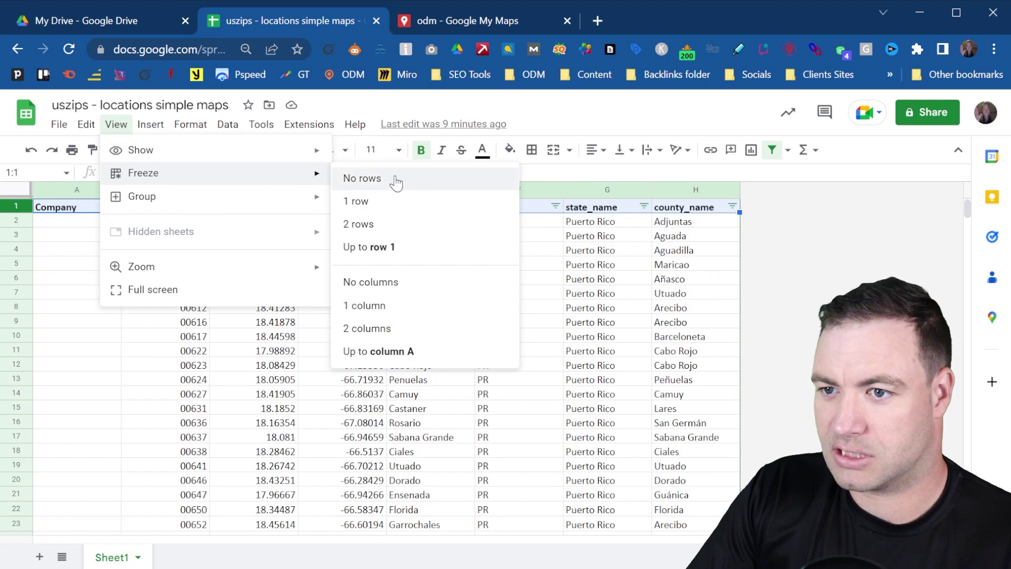
click(413, 256)
scroll(235, 323, down, 15)
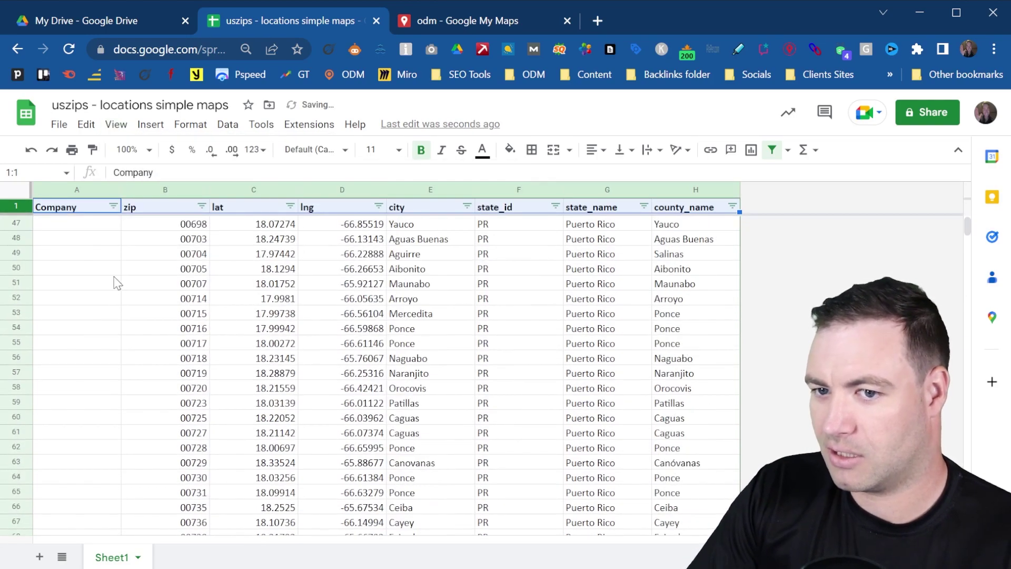
click(115, 274)
scroll(458, 350, down, 20)
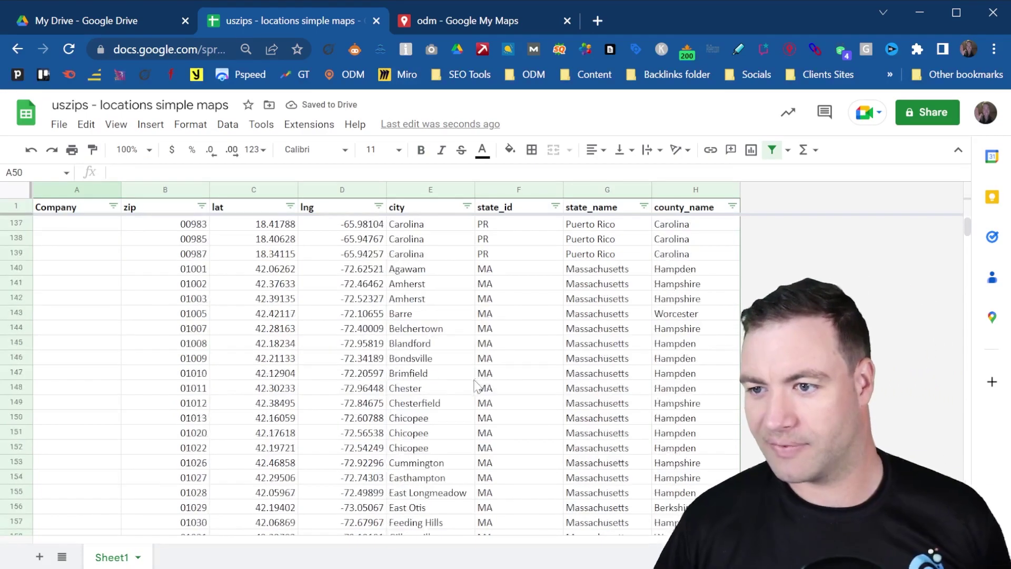
scroll(475, 386, down, 20)
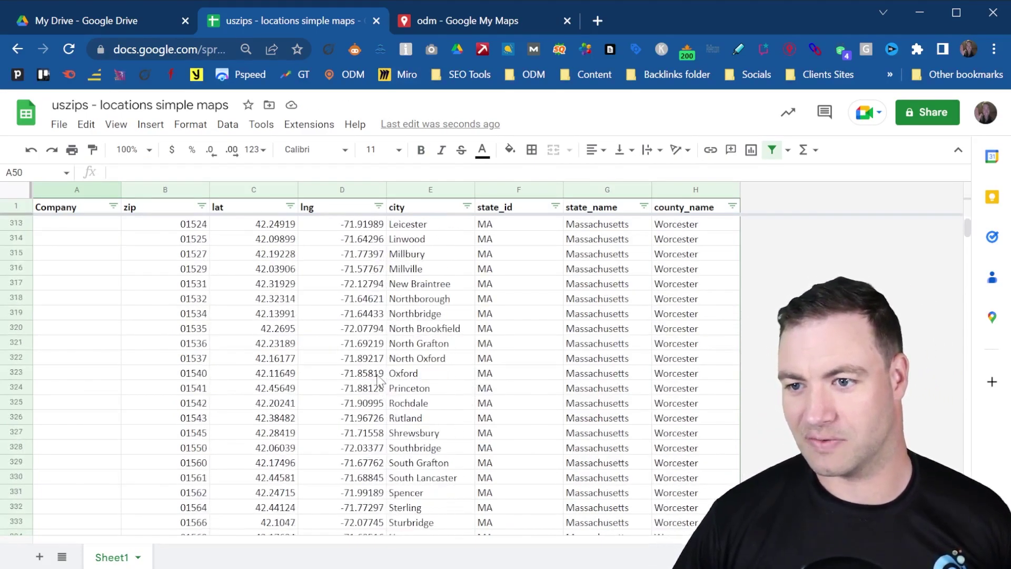
scroll(378, 380, down, 20)
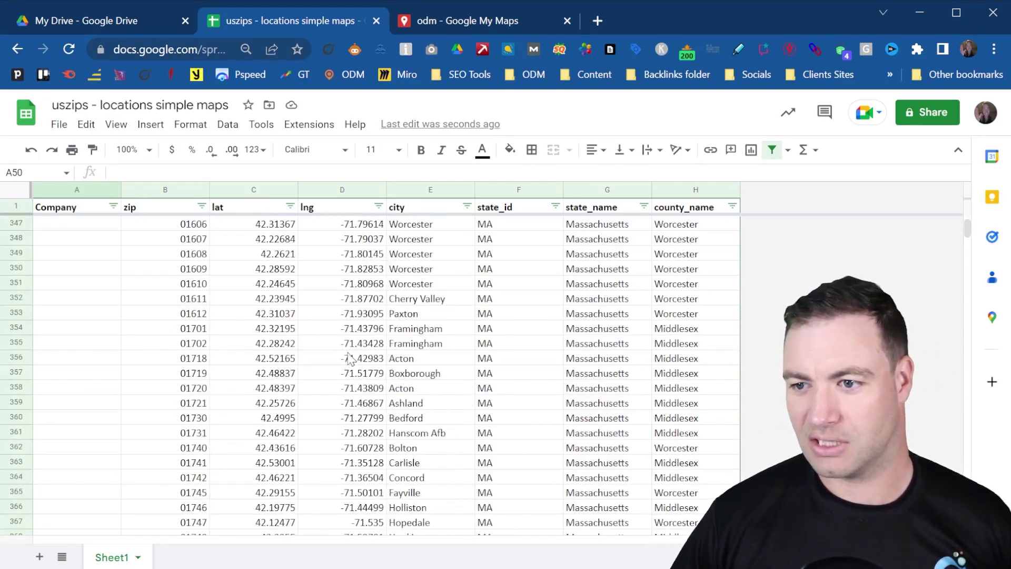
- Close the My Maps pin map tab and return to the top of the sheet
click(437, 22)
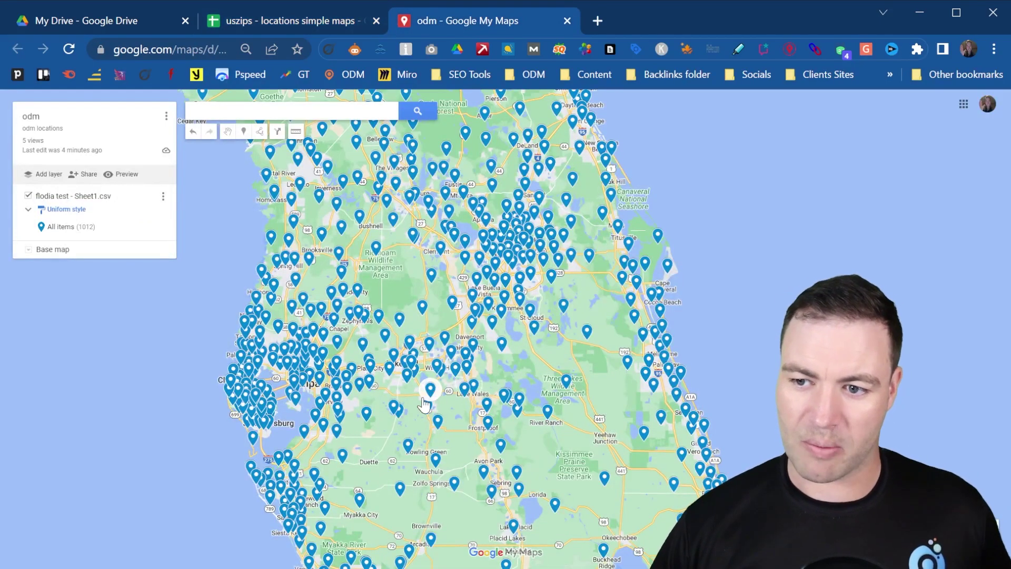
click(567, 17)
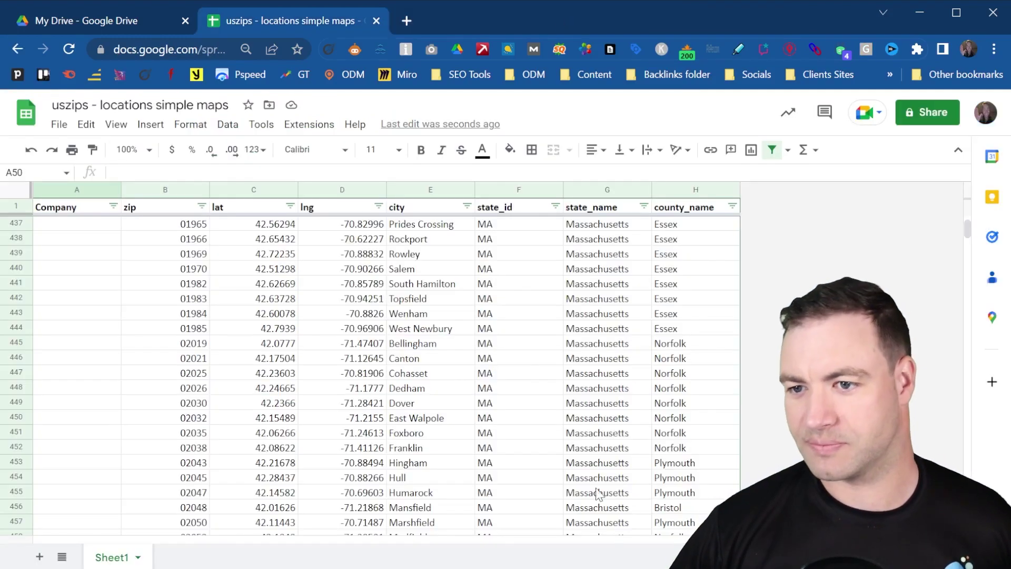
scroll(570, 477, up, 20)
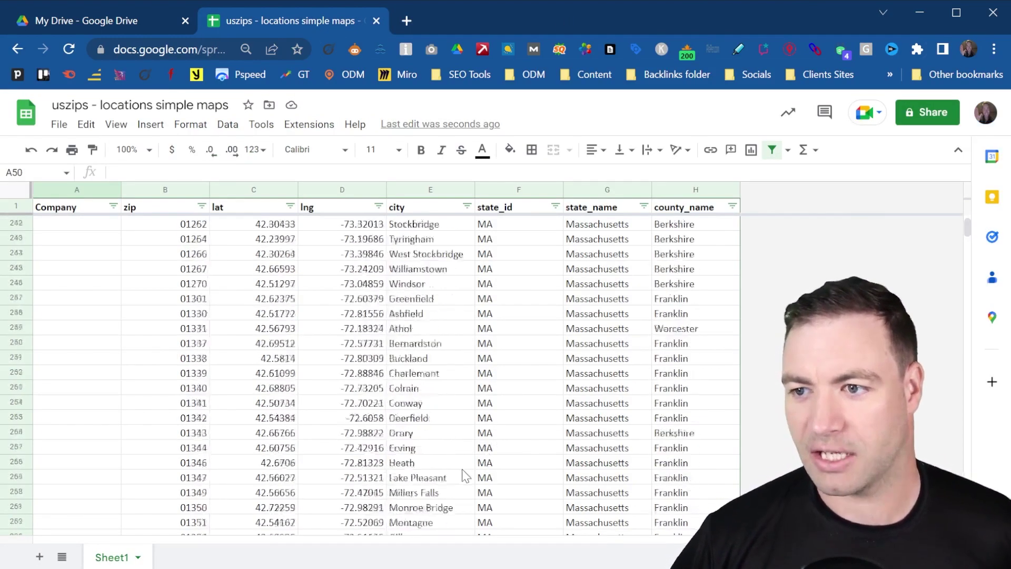
scroll(465, 476, up, 20)
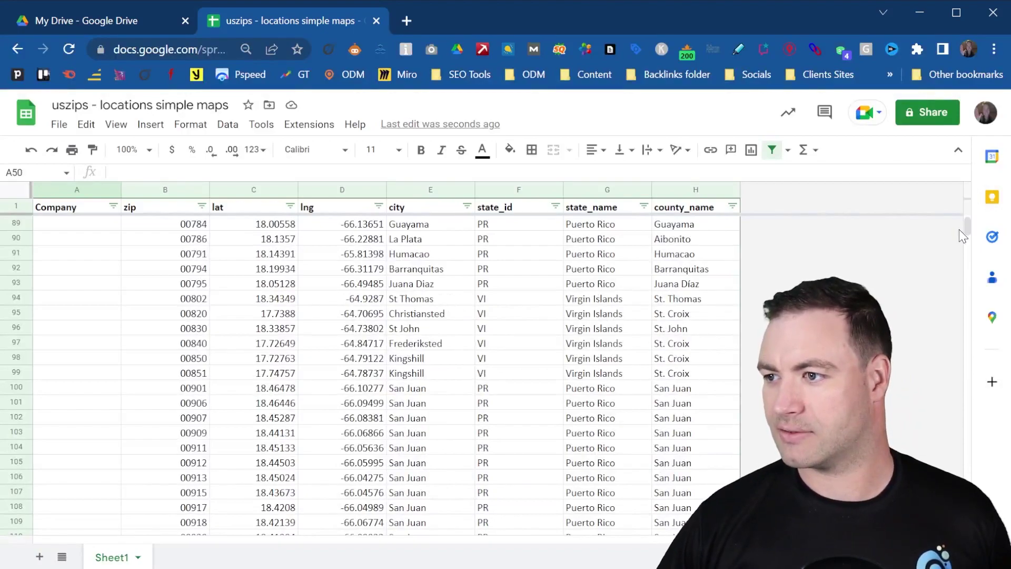
drag(971, 230, 970, 174)
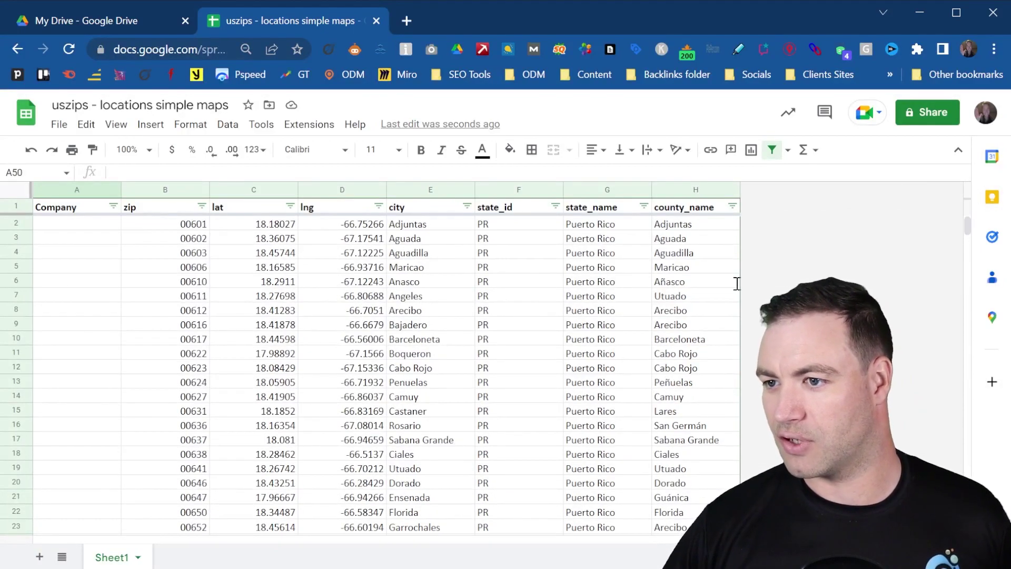
- Filter the state_id column to show only AL rows and select the first Company cell
click(555, 207)
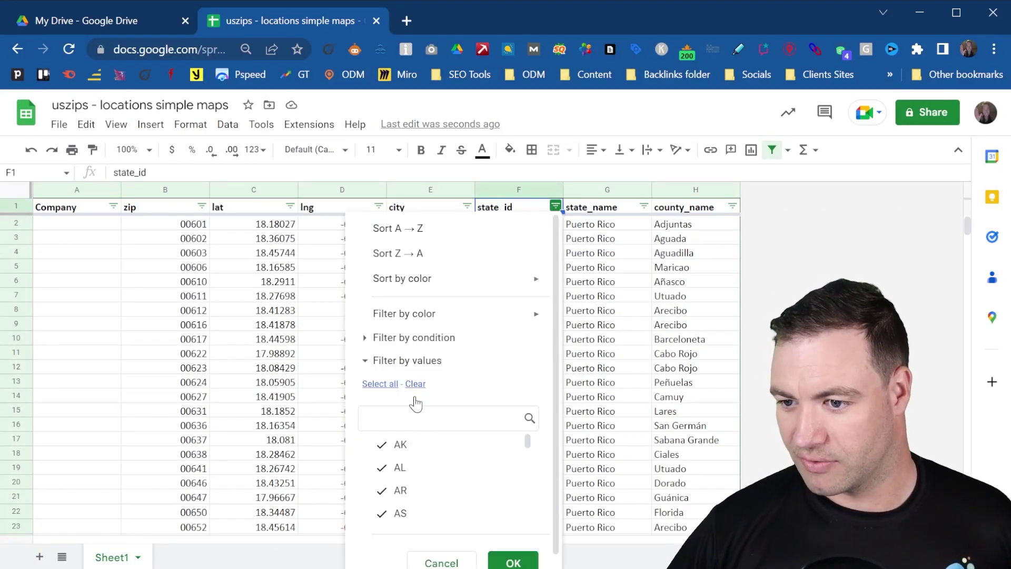
scroll(447, 481, down, 2)
scroll(443, 476, up, 2)
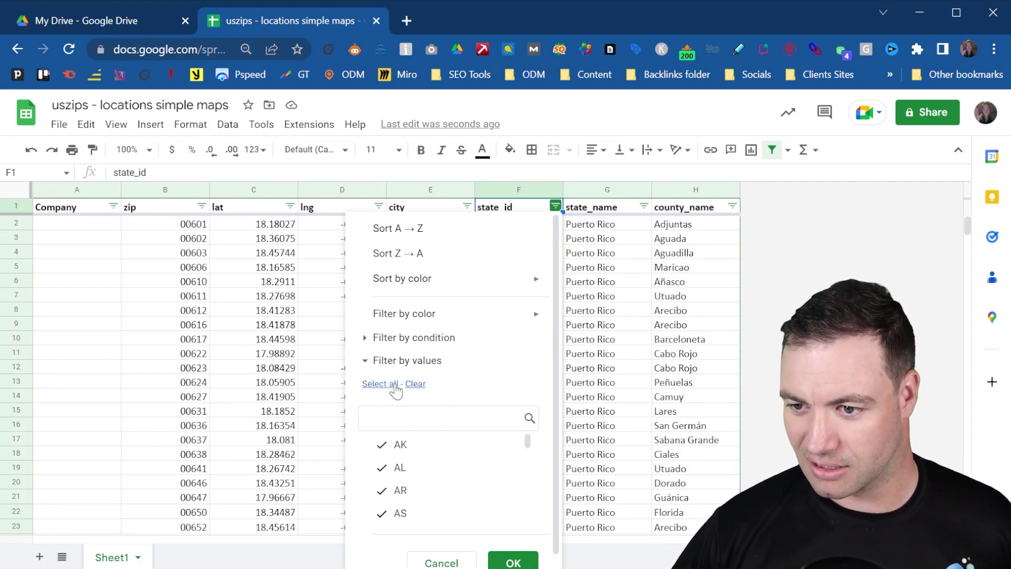
click(418, 387)
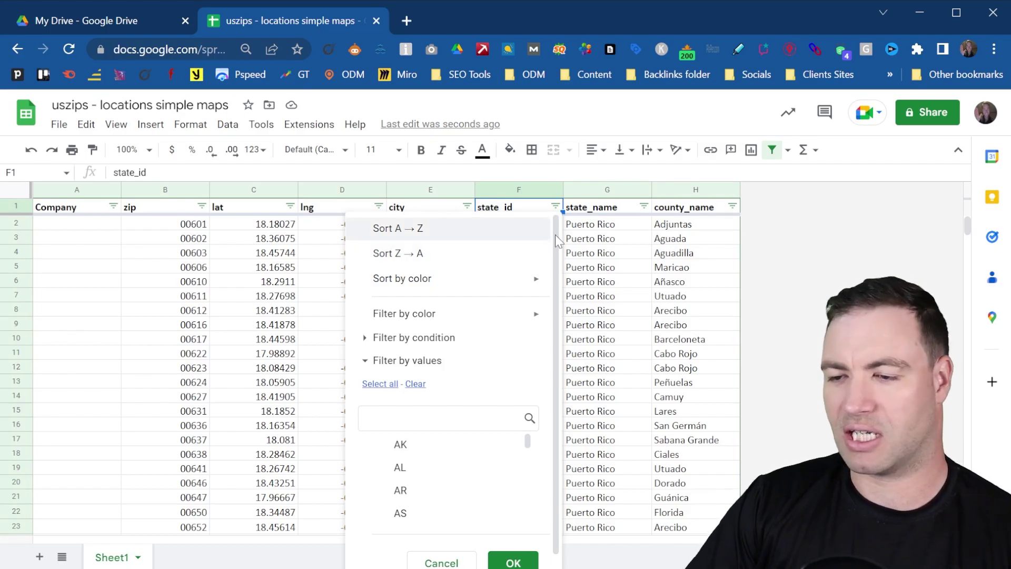
click(444, 476)
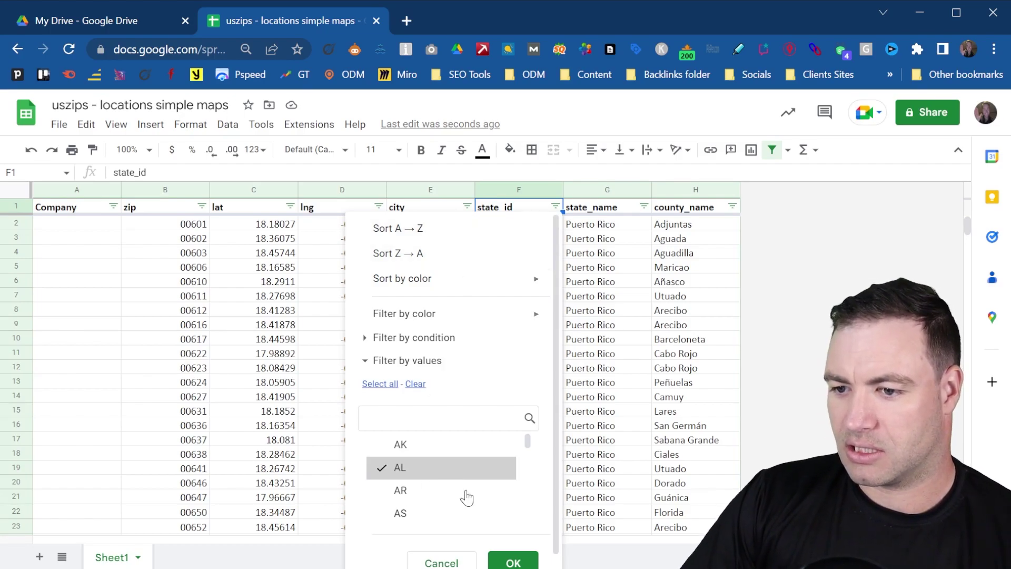
click(514, 557)
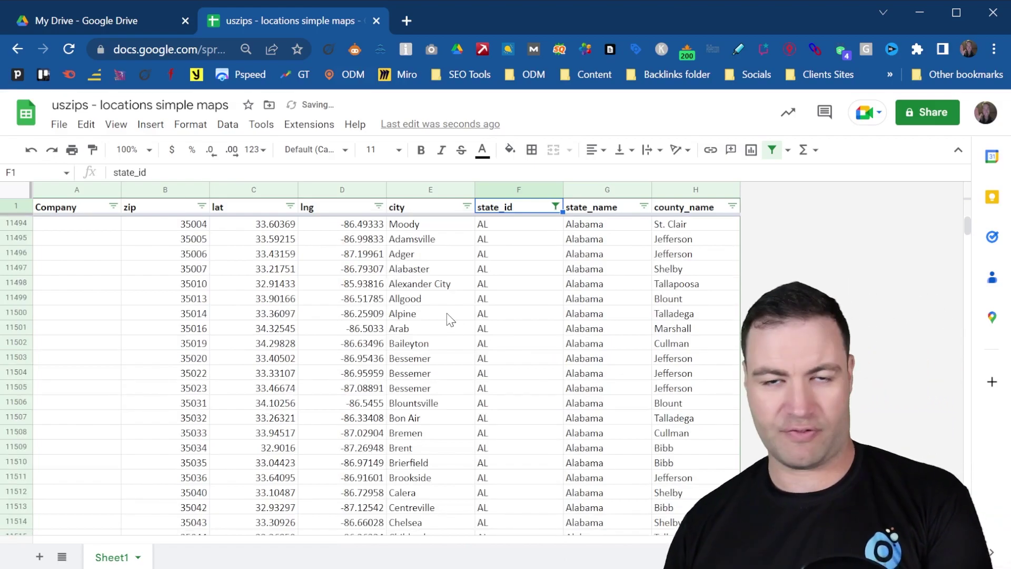
click(102, 226)
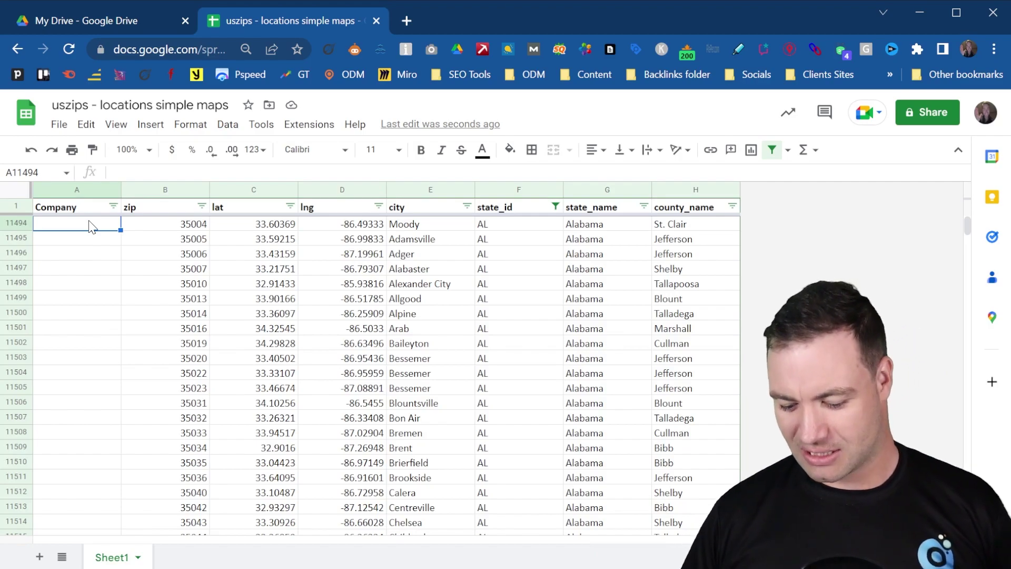
- Enter 'Osborne Digital Marketing' in A11494, fill it down all Alabama rows, and widen column A
text(Osborne )
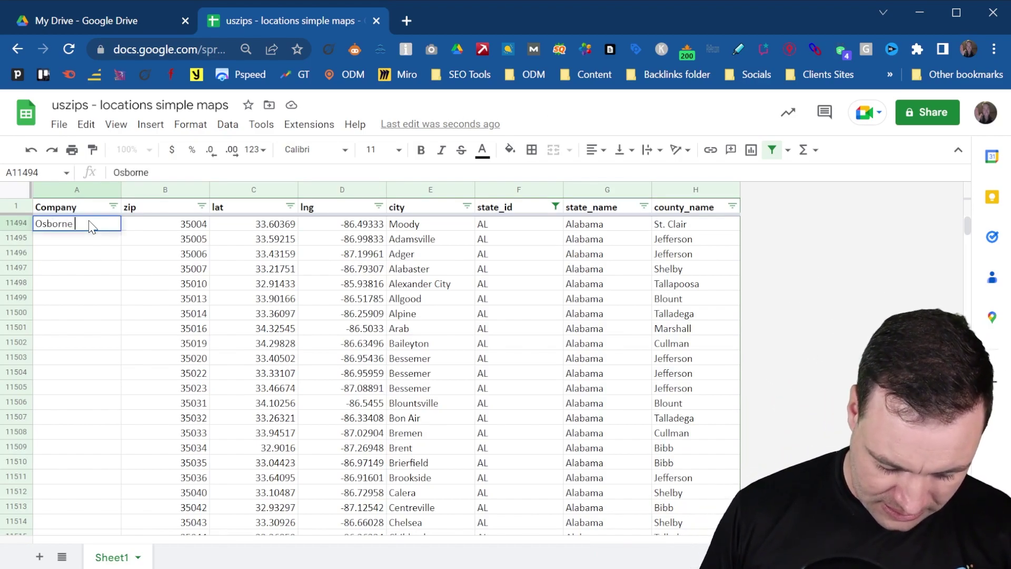
text(Digital)
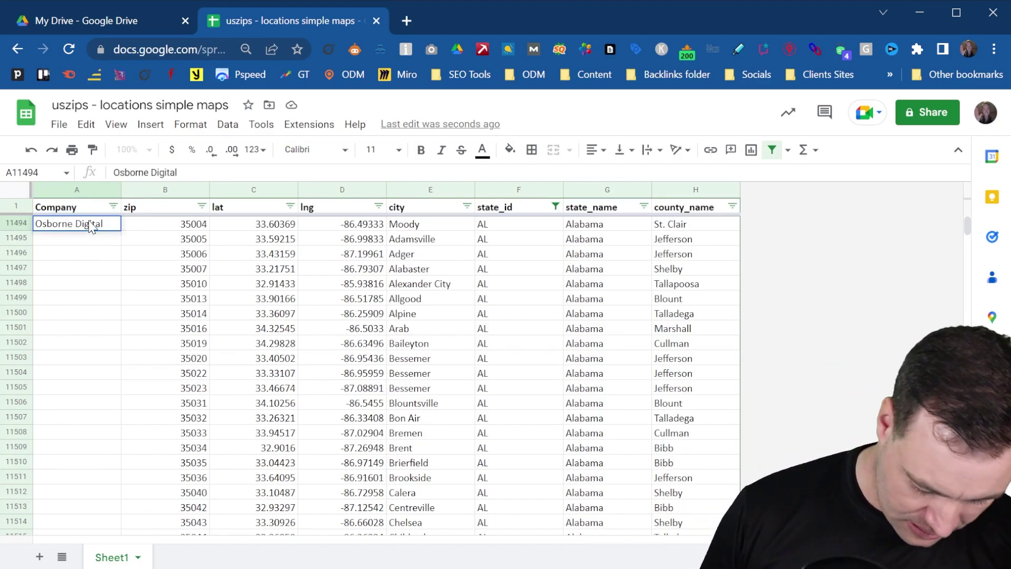
text( Marketing)
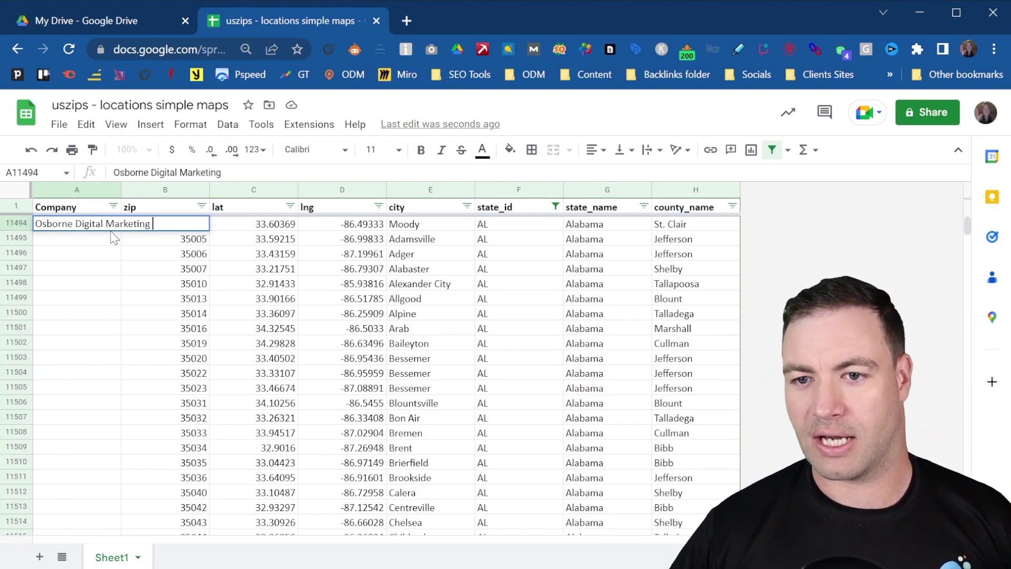
key(Return)
click(100, 230)
double_click(120, 230)
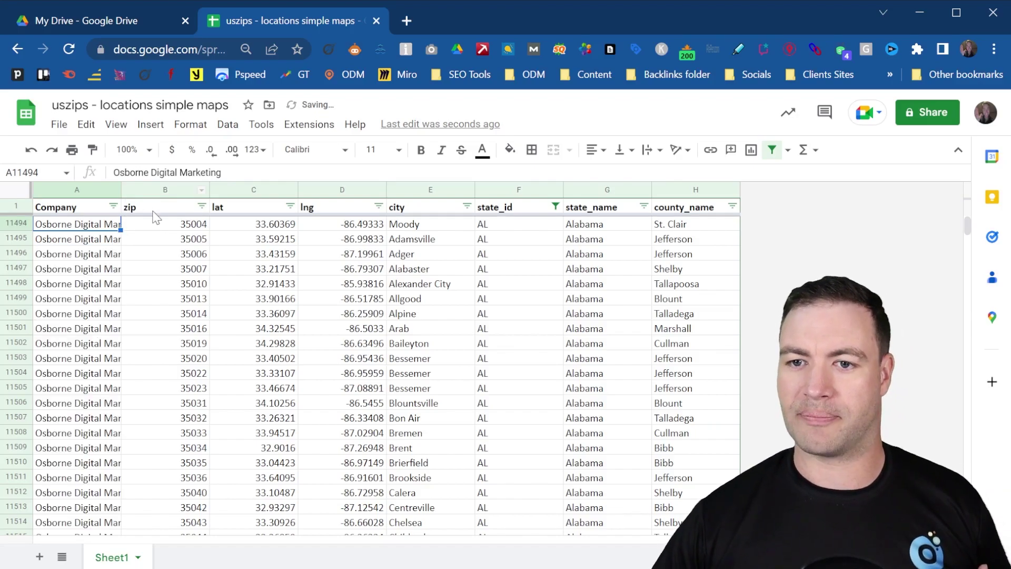
drag(122, 191, 181, 191)
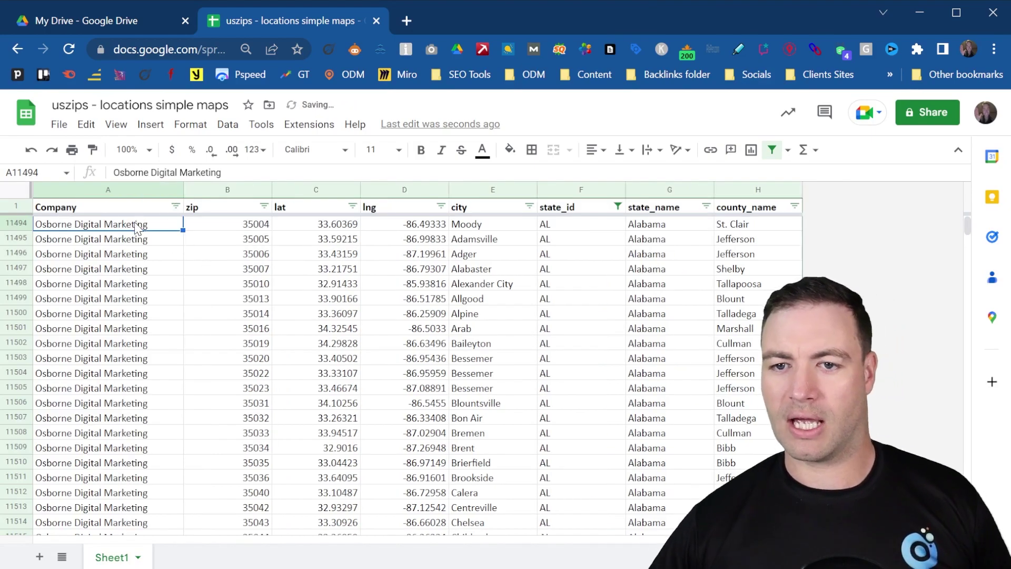
scroll(137, 226, down, 7)
scroll(161, 326, down, 20)
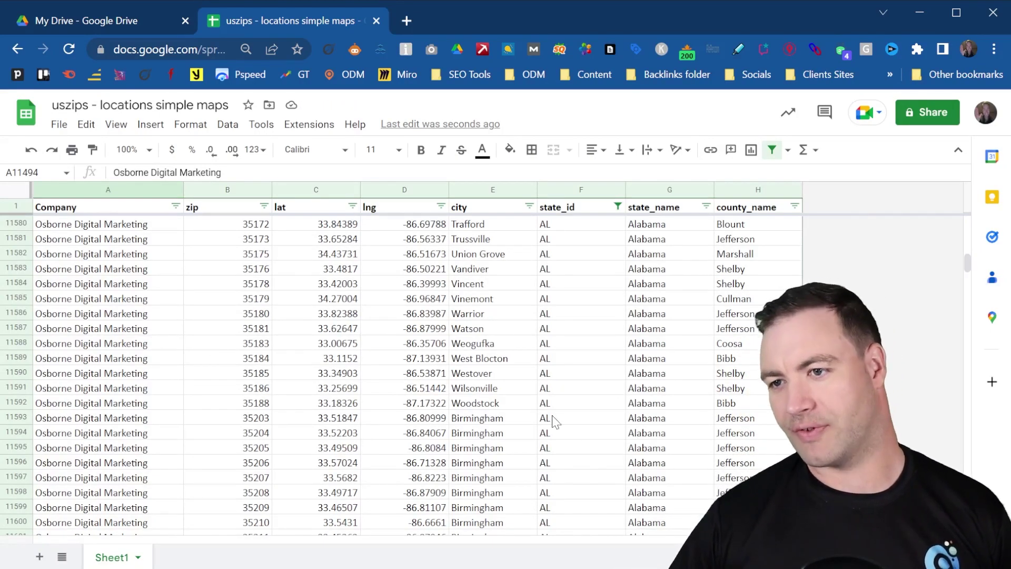
- Select and copy the filtered Alabama data in columns A through H
drag(456, 256, 476, 315)
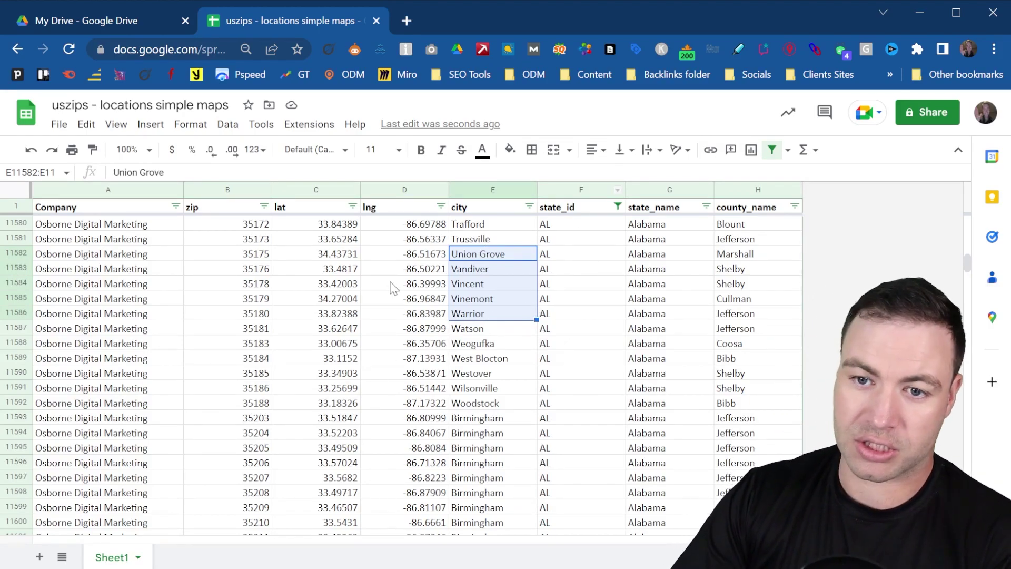
scroll(375, 380, up, 20)
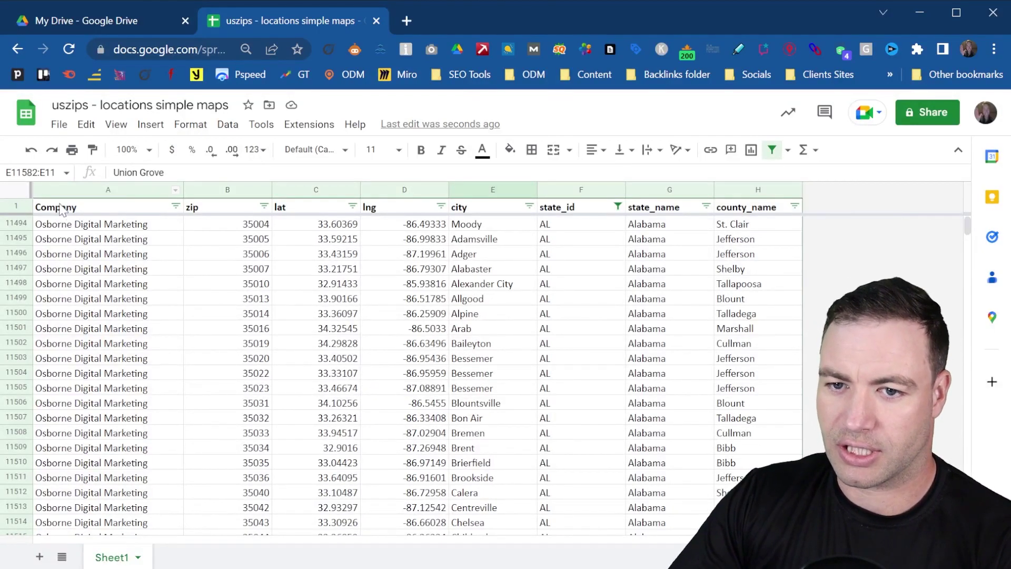
drag(138, 188, 744, 196)
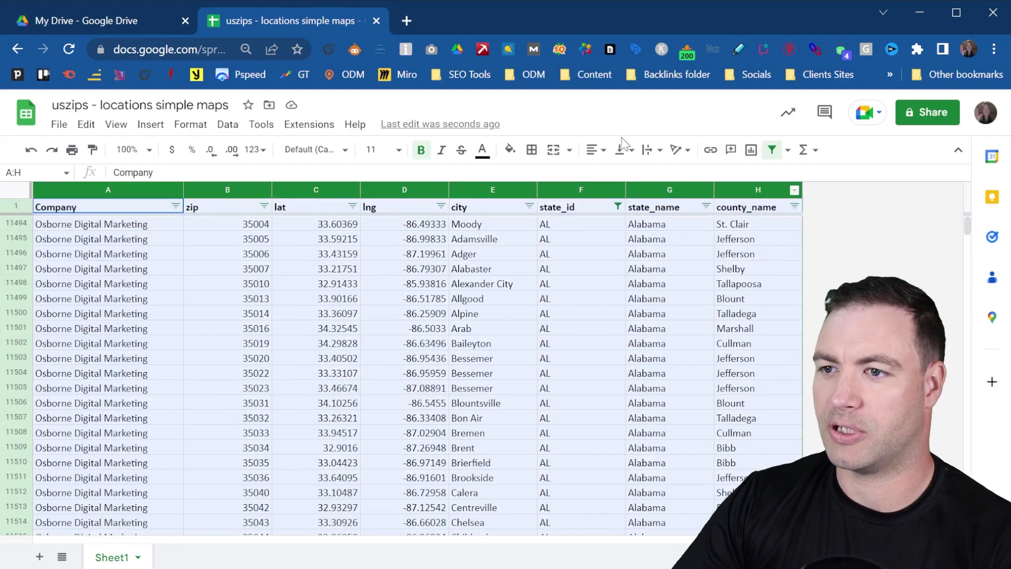
click(409, 20)
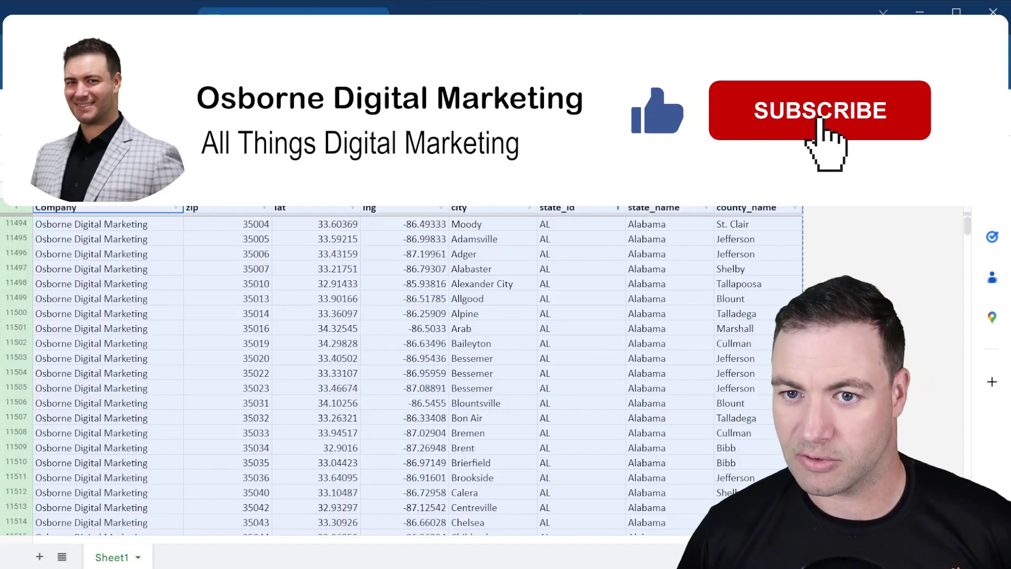
- Paste the Alabama data at A1 of a new spreadsheet and widen column A
key(alt+f)
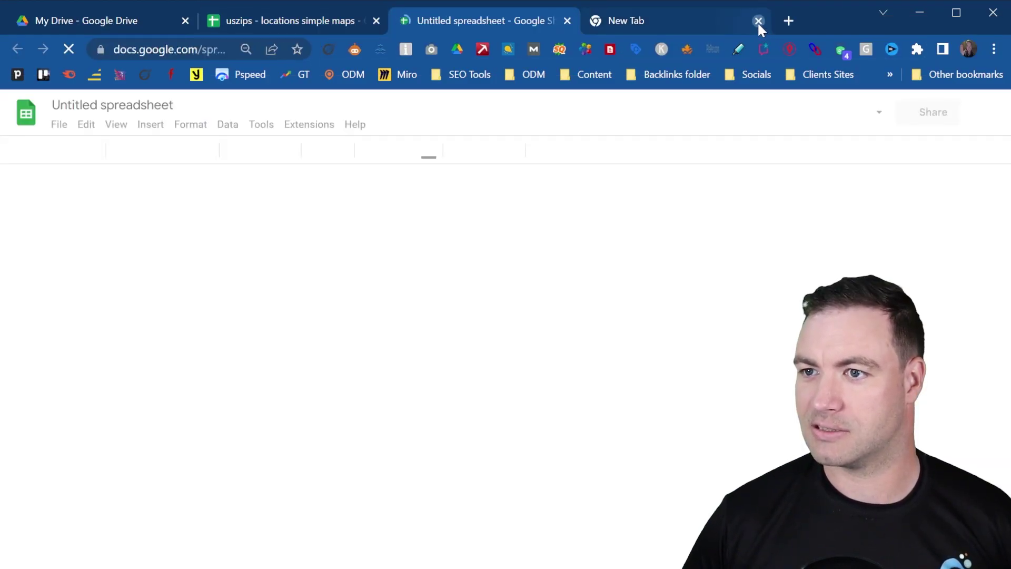
click(758, 21)
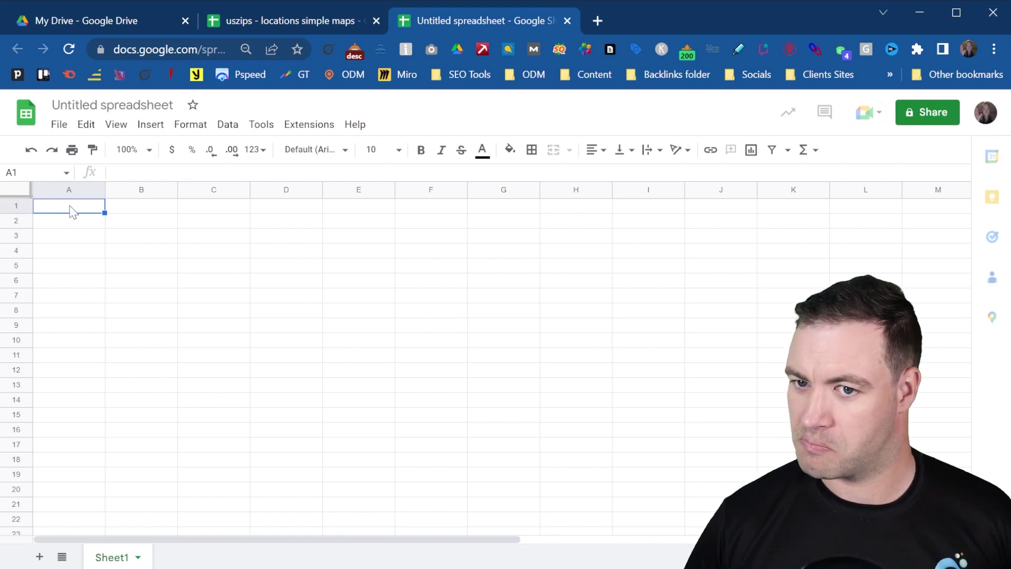
key(ctrl+v)
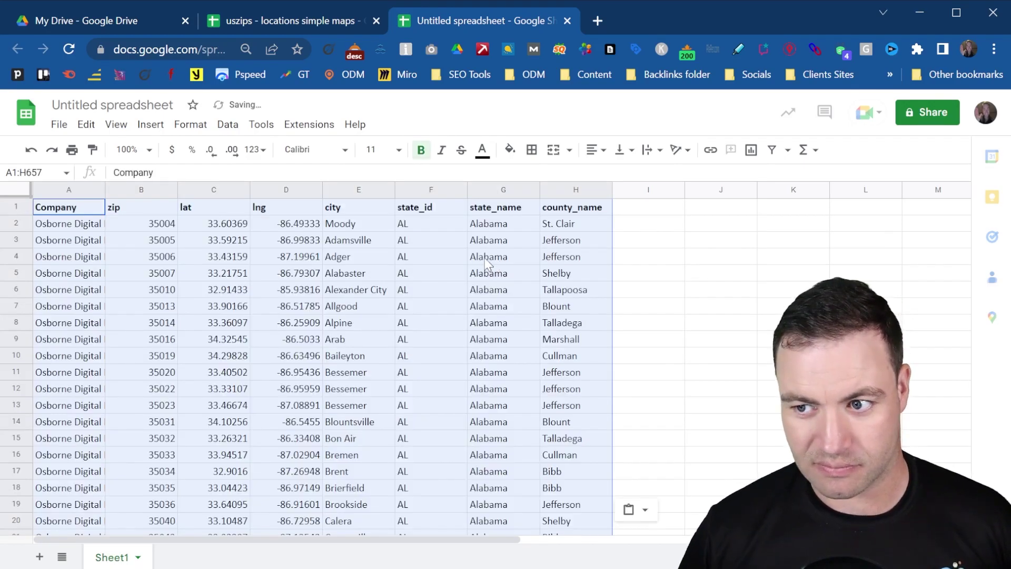
click(489, 259)
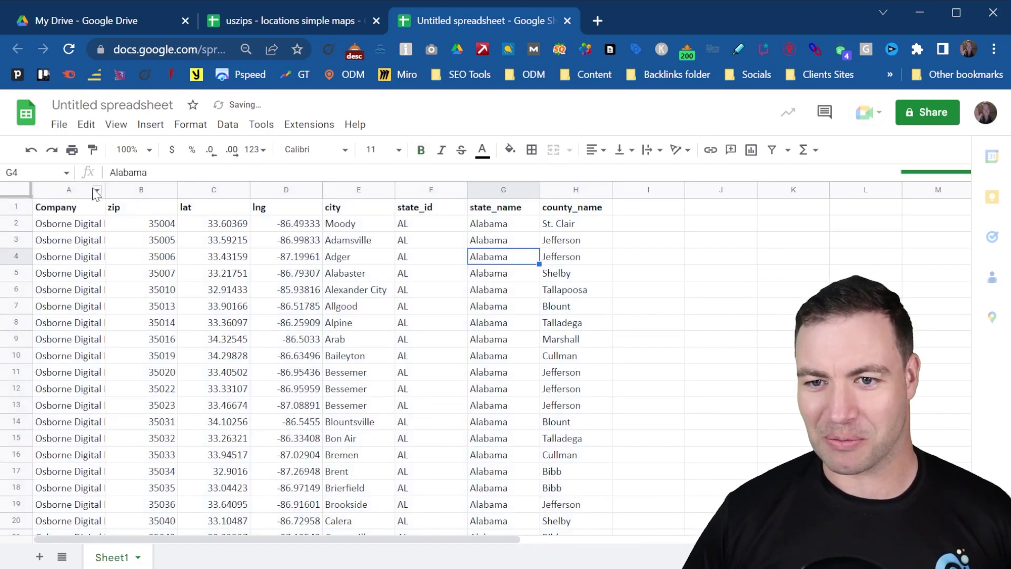
drag(104, 190, 154, 189)
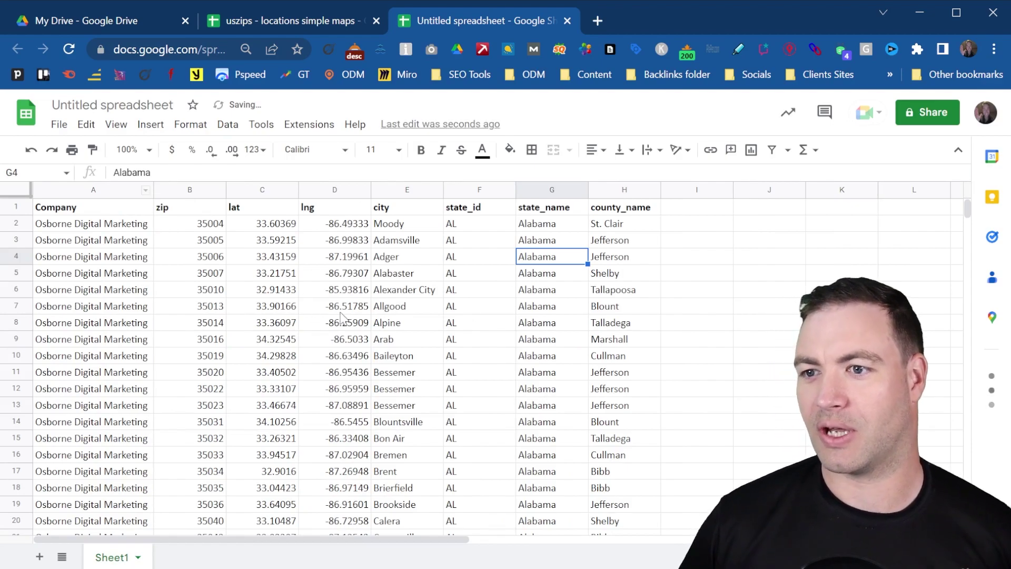
- Rename the untitled spreadsheet to 'al my map'
click(90, 107)
text(al m)
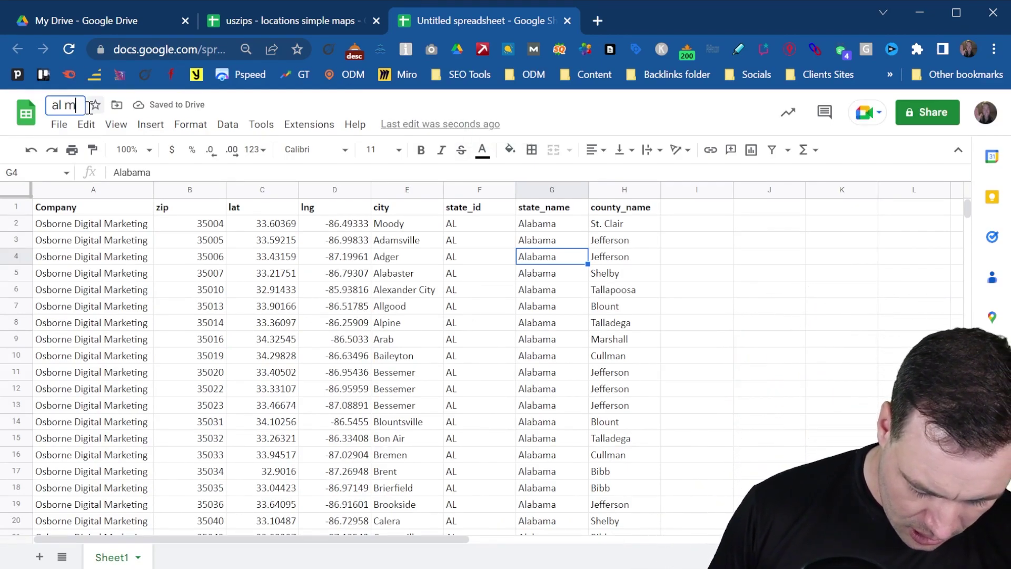
text(y map)
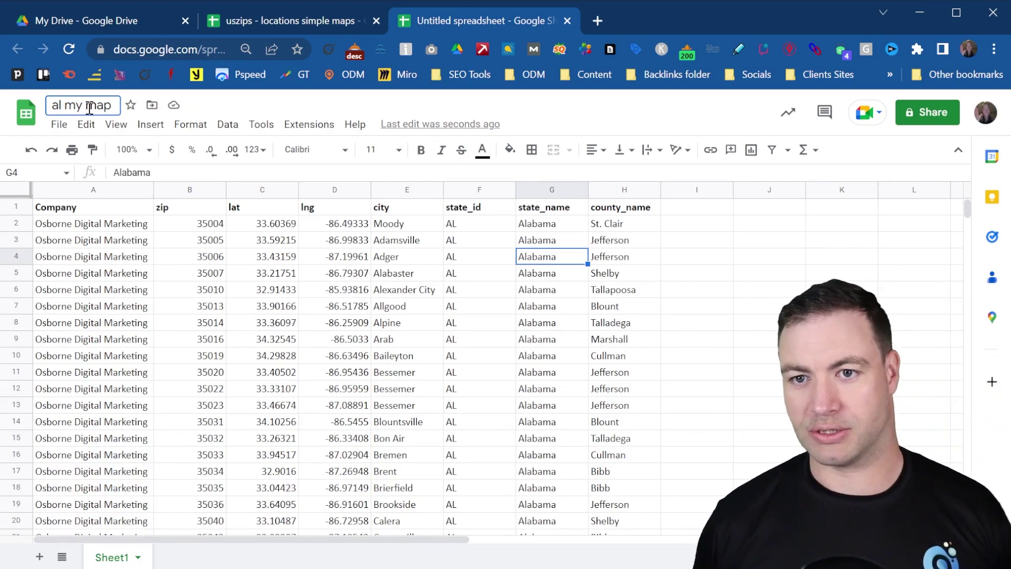
key(Return)
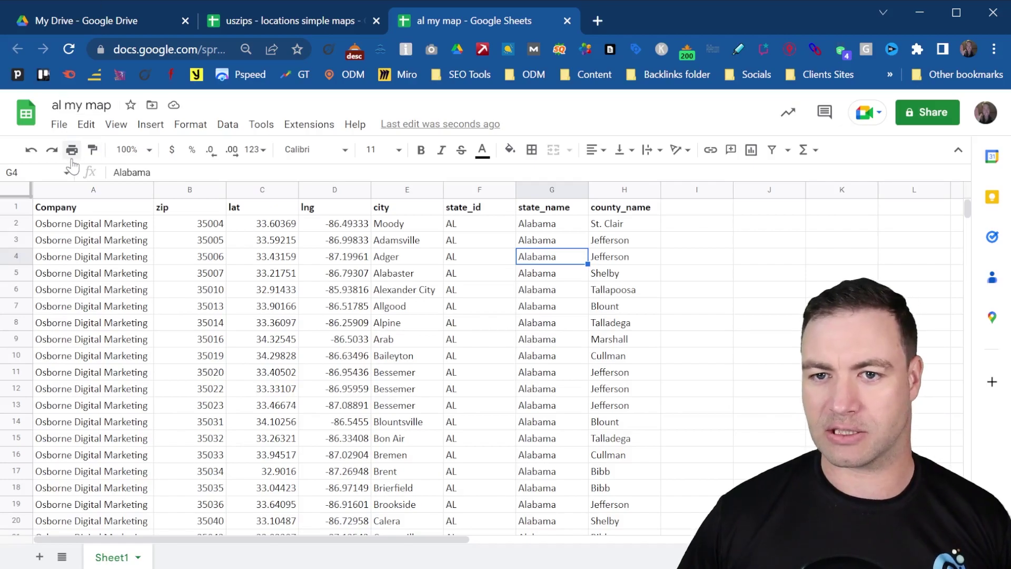
- Download the sheet as CSV 'al my map - Sheet1.csv', then go to My Drive
click(59, 125)
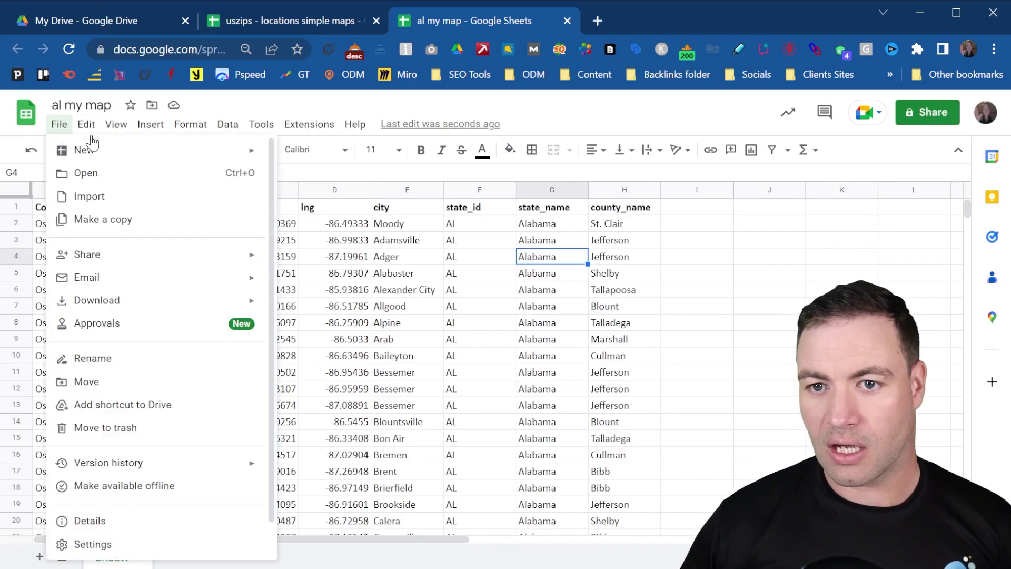
mouse_move(86, 126)
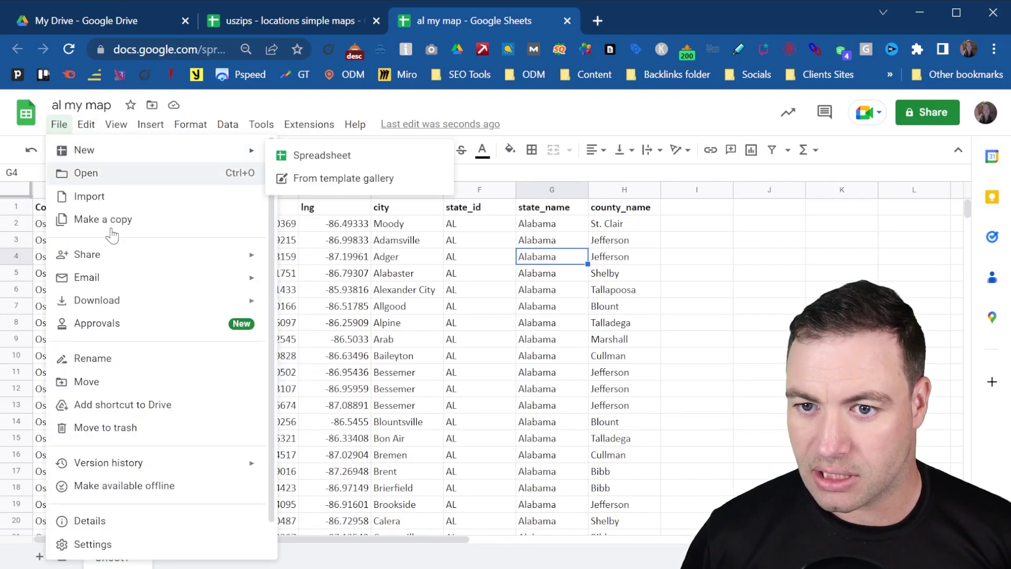
mouse_move(134, 308)
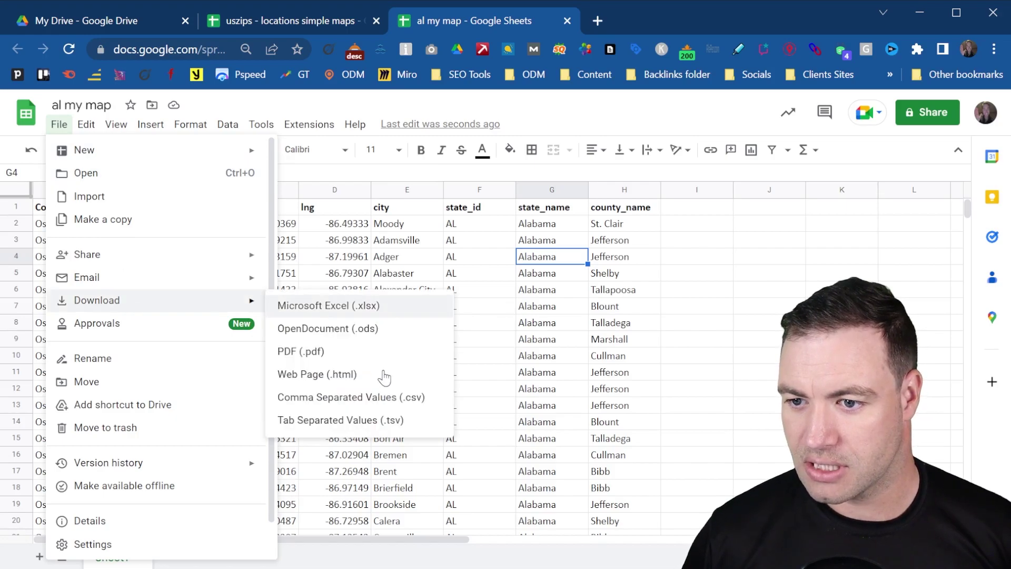
click(403, 402)
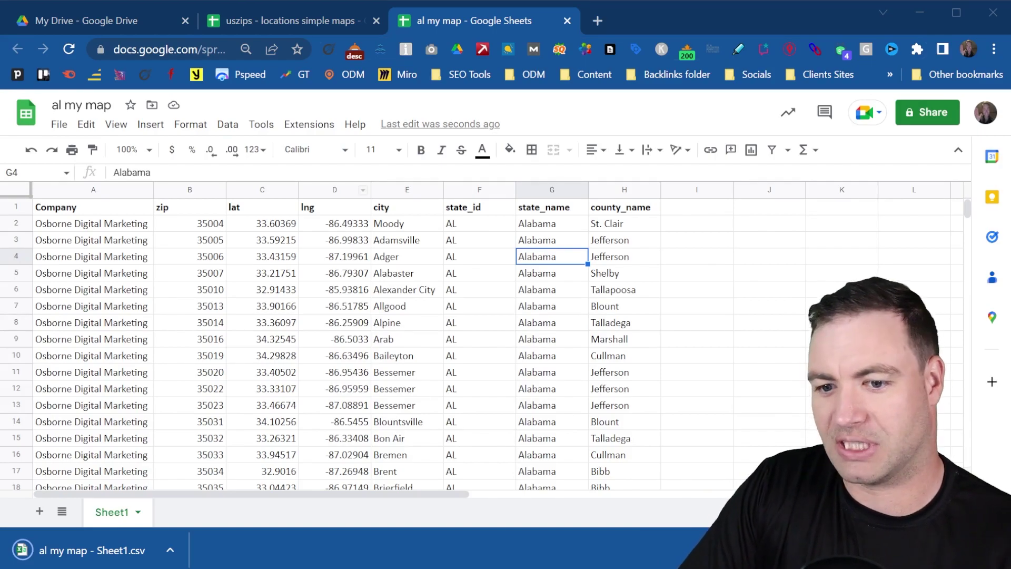
click(130, 22)
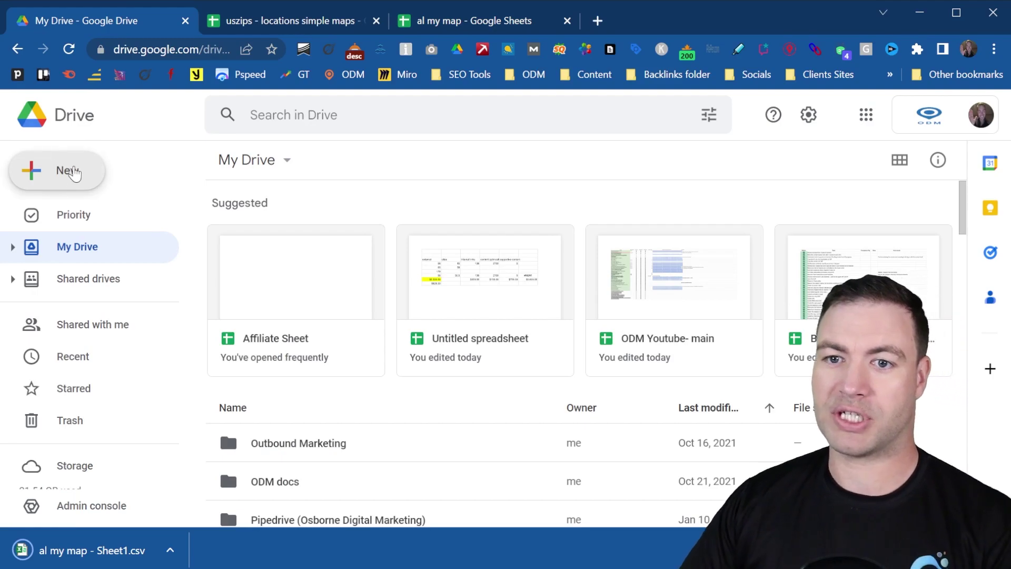
- Create a new Google My Maps map from Drive's New > More menu
click(75, 173)
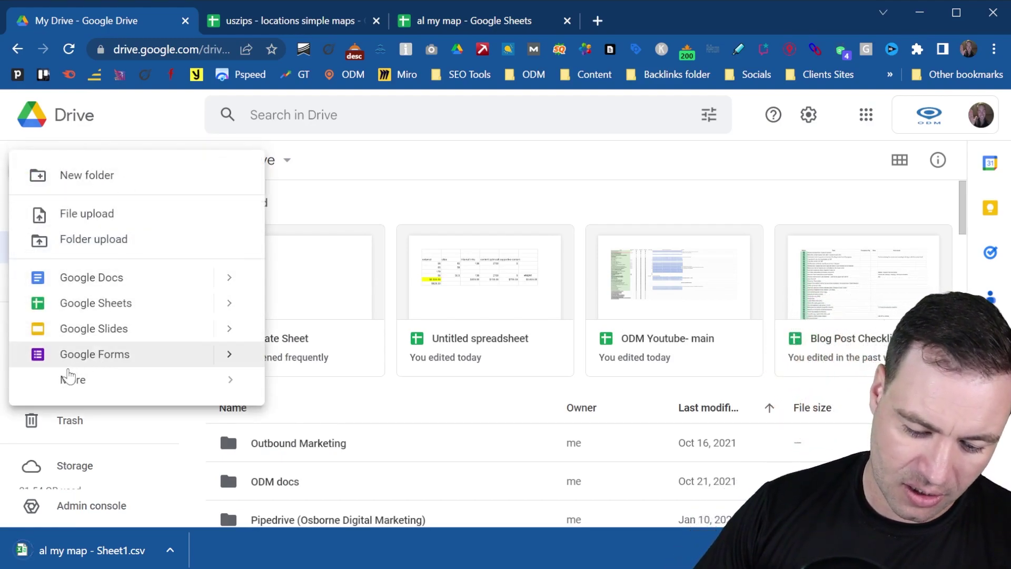
mouse_move(78, 390)
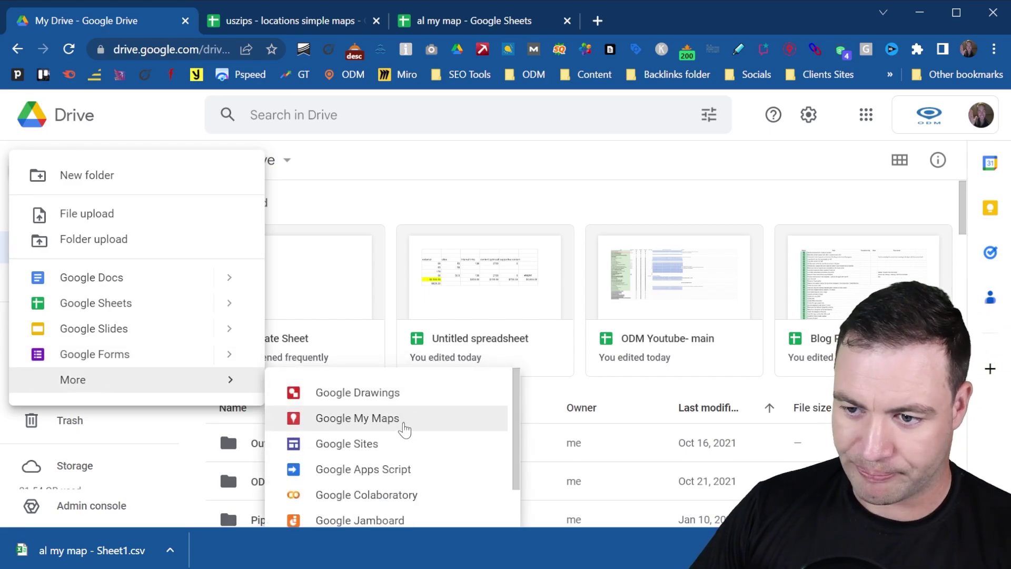
click(403, 427)
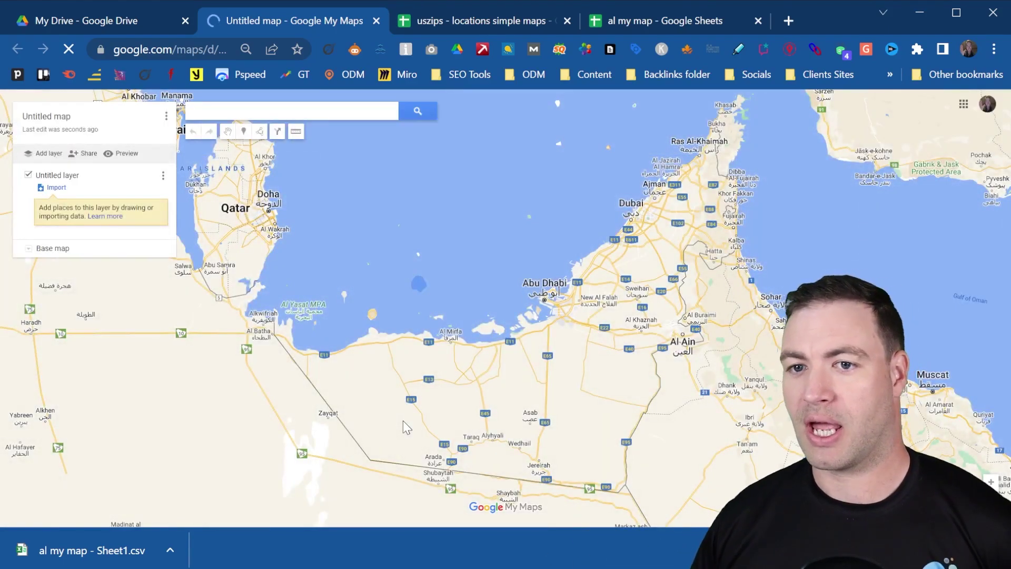
- Pan and zoom the empty new map across the Americas, North America and Alaska
scroll(424, 245, down, 3)
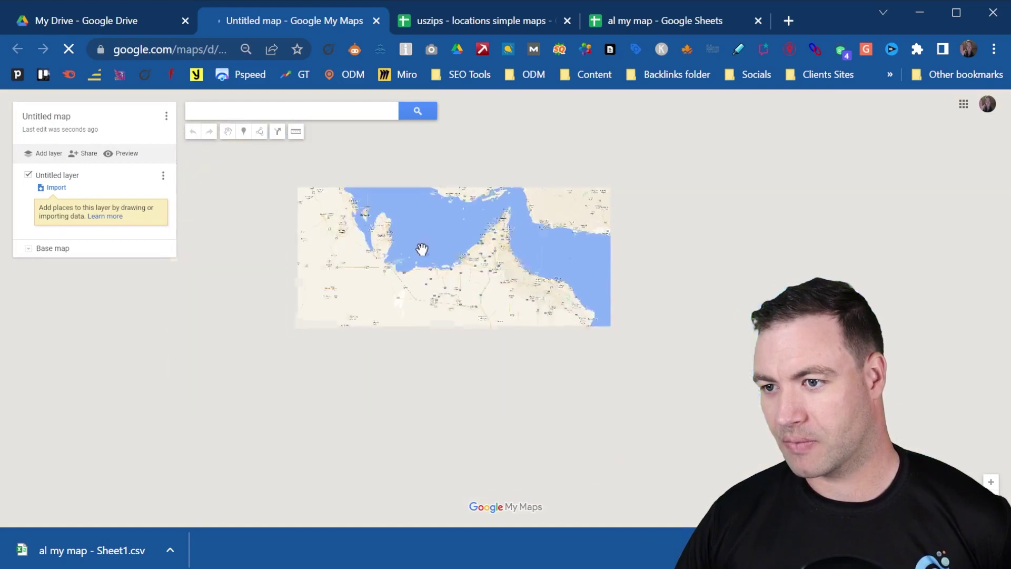
scroll(467, 293, down, 3)
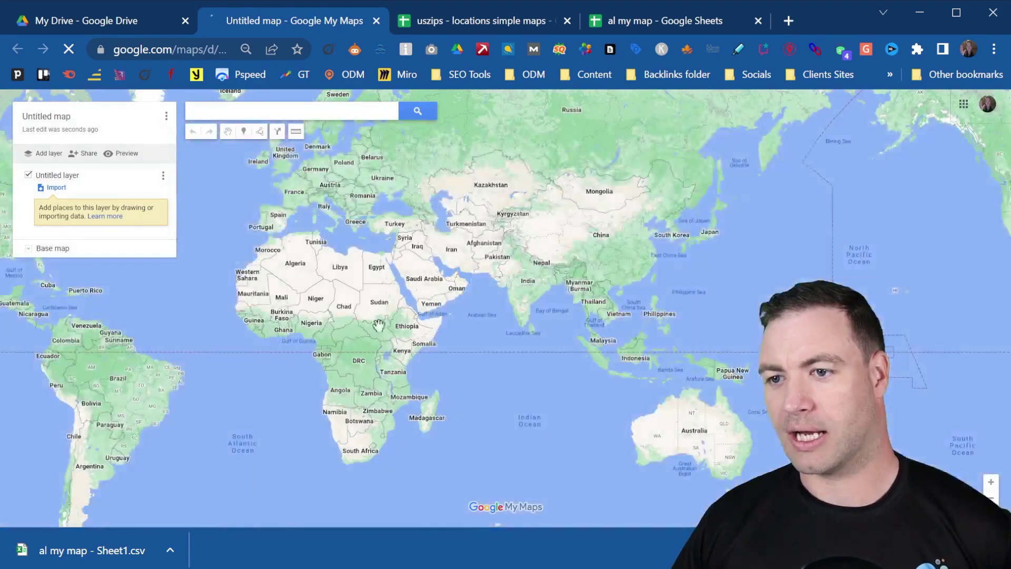
drag(192, 343, 440, 274)
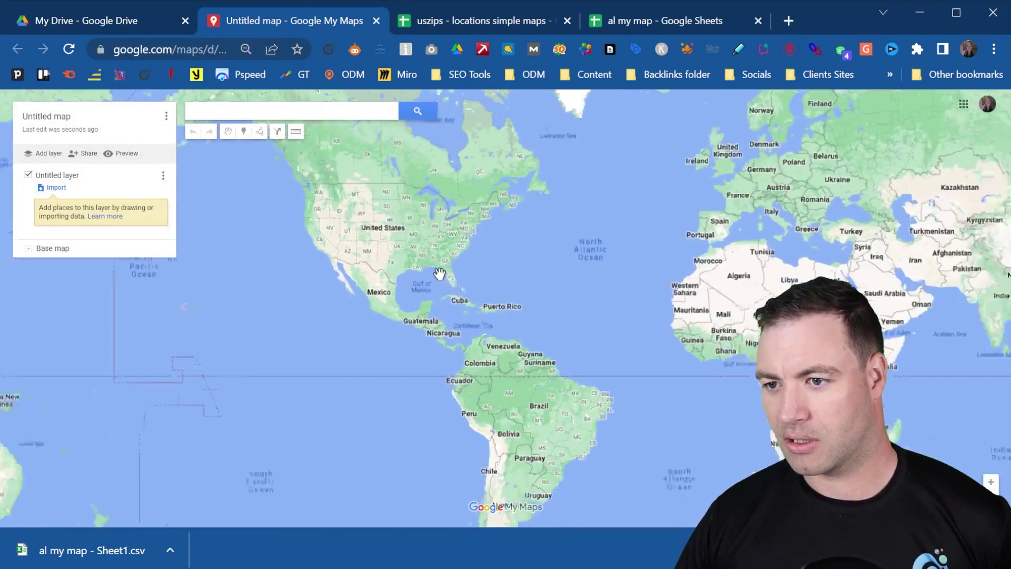
scroll(440, 274, up, 3)
scroll(315, 232, up, 2)
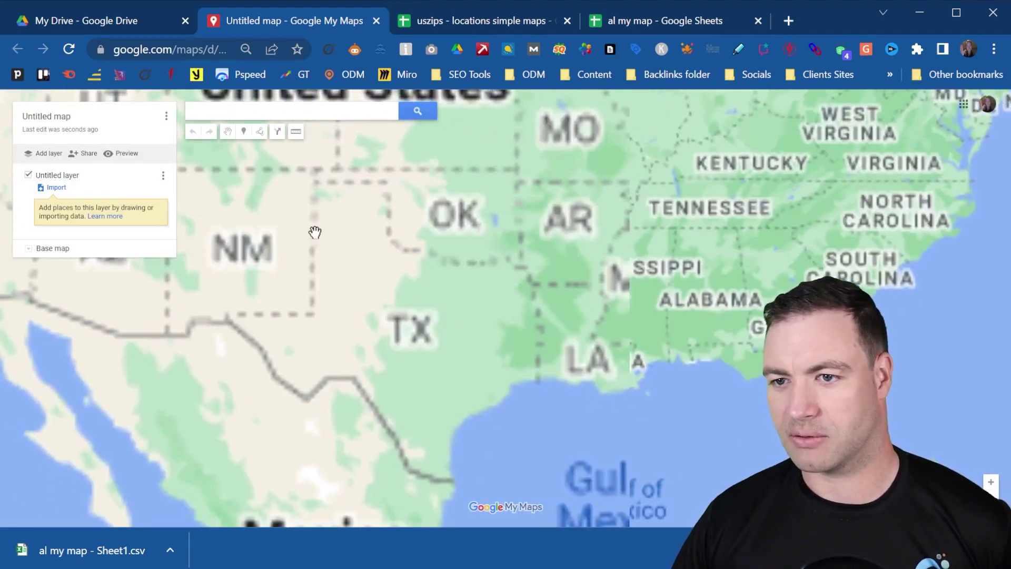
scroll(315, 232, down, 3)
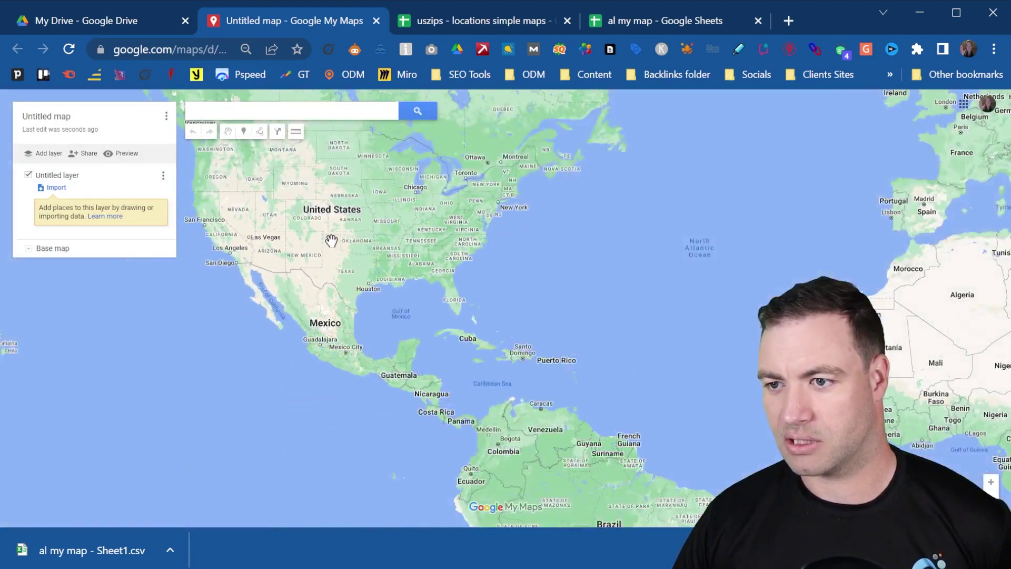
drag(331, 241, 382, 321)
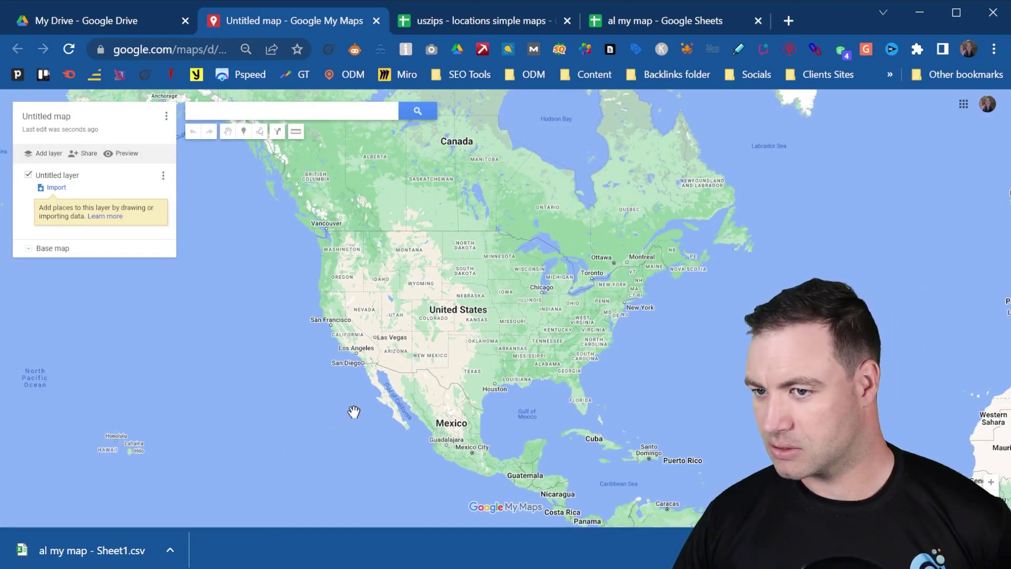
drag(353, 411, 541, 469)
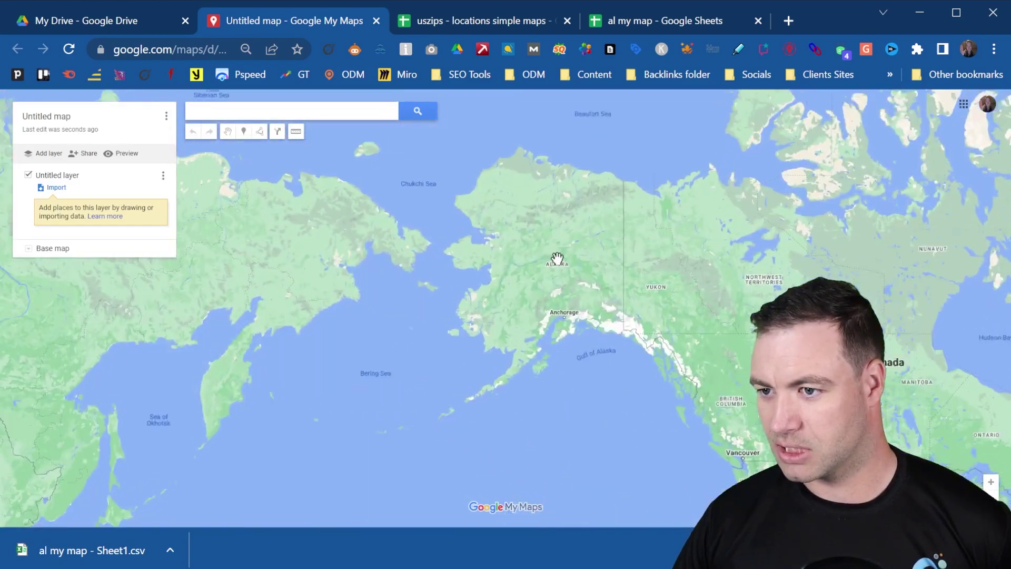
scroll(559, 258, up, 1)
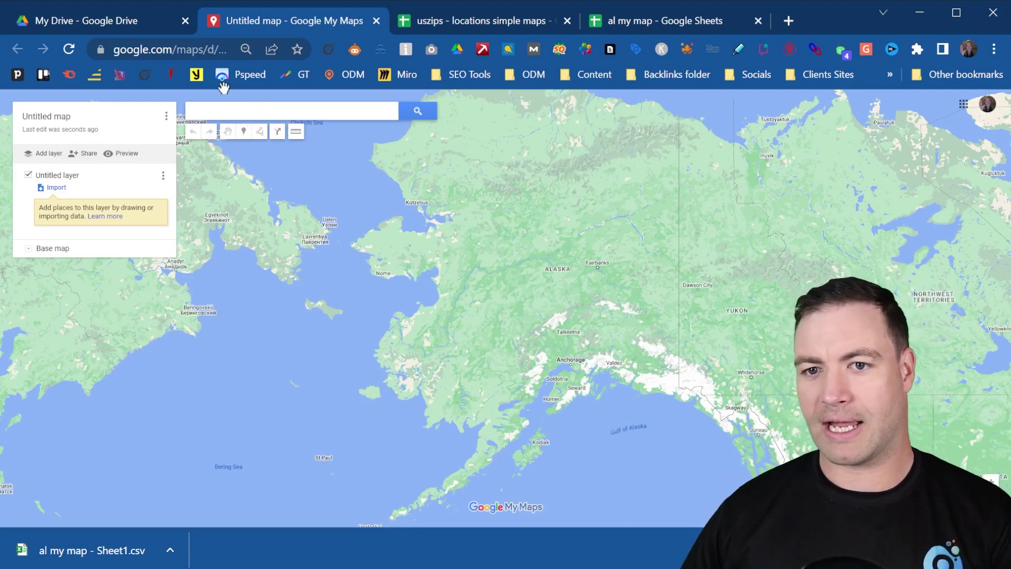
- Import 'al my map - Sheet1.csv' into the Untitled layer
click(56, 188)
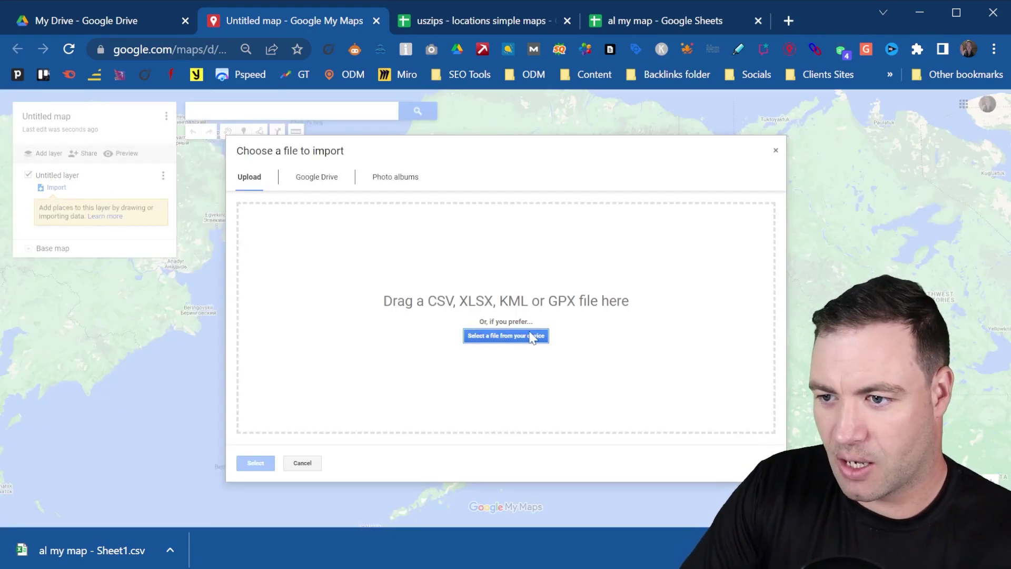
drag(84, 549, 466, 356)
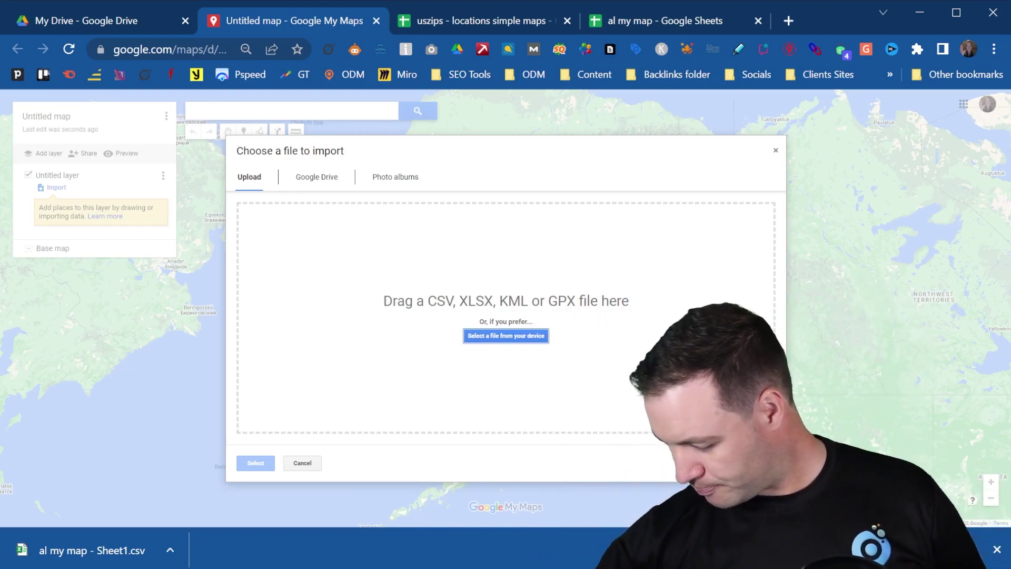
drag(100, 549, 511, 341)
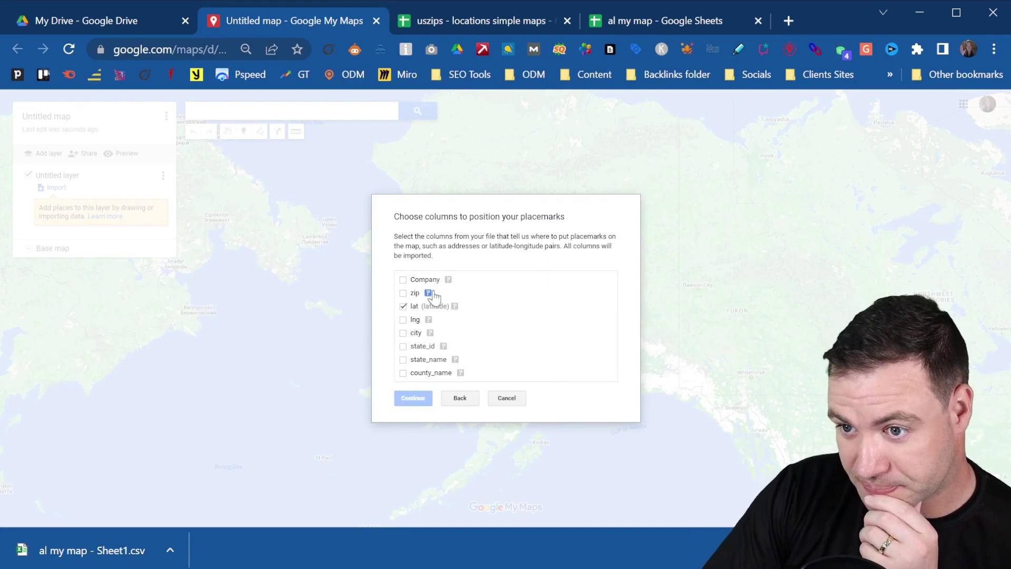
- Position pins by lat (Latitude) and lng (Longitude), include Company, zip, city, and title by Company
click(404, 279)
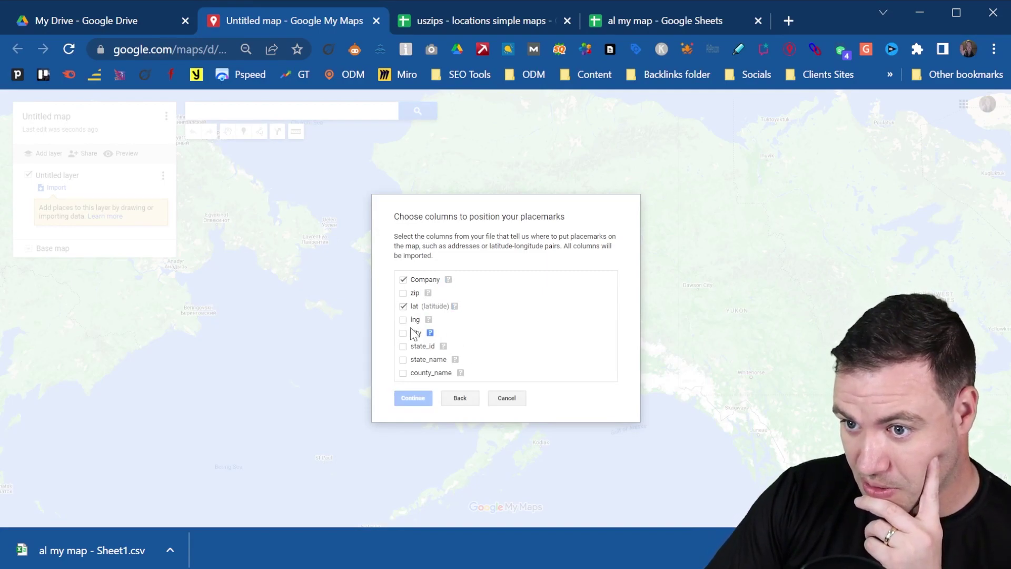
click(403, 293)
click(403, 319)
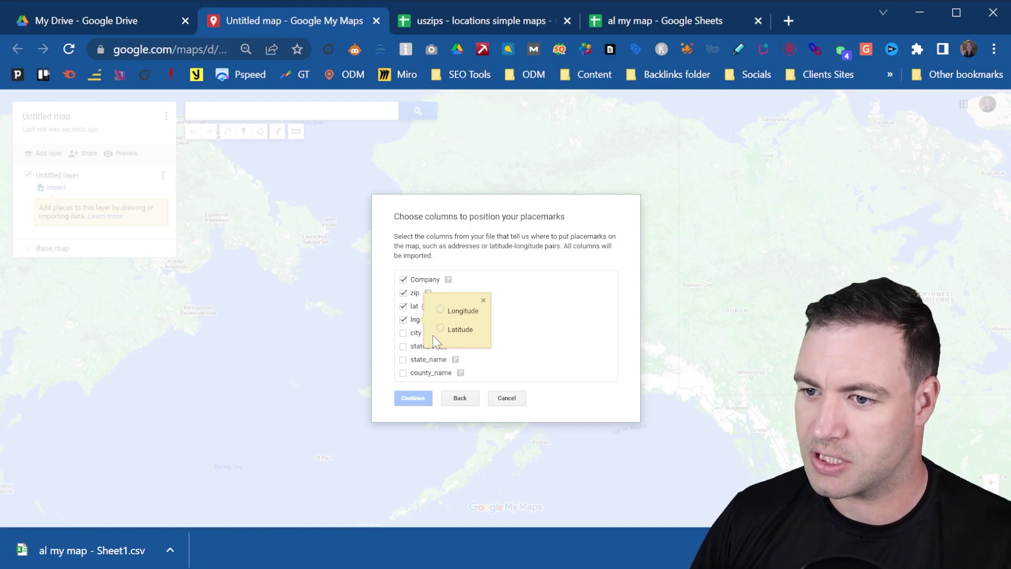
click(440, 310)
click(425, 306)
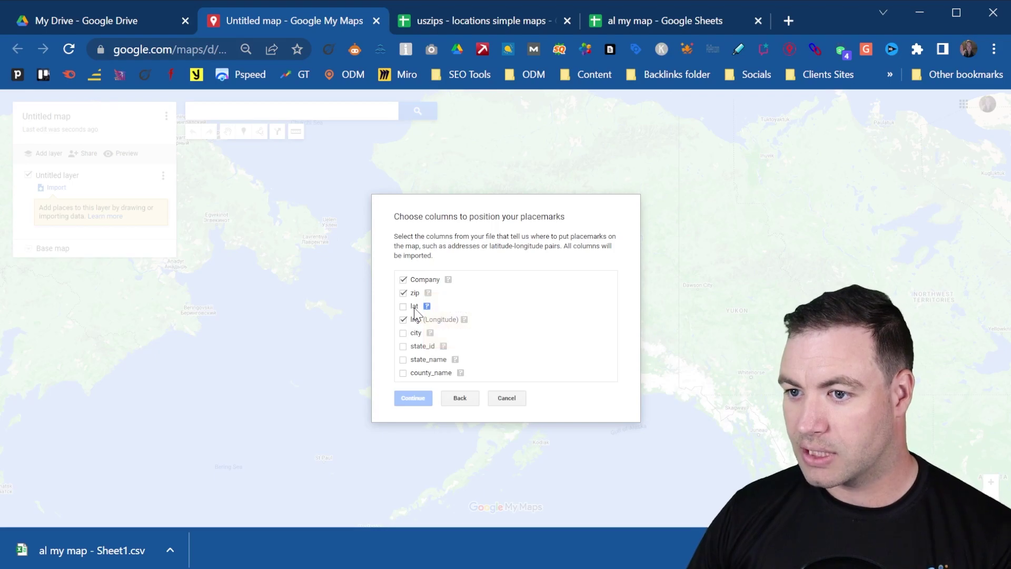
click(440, 316)
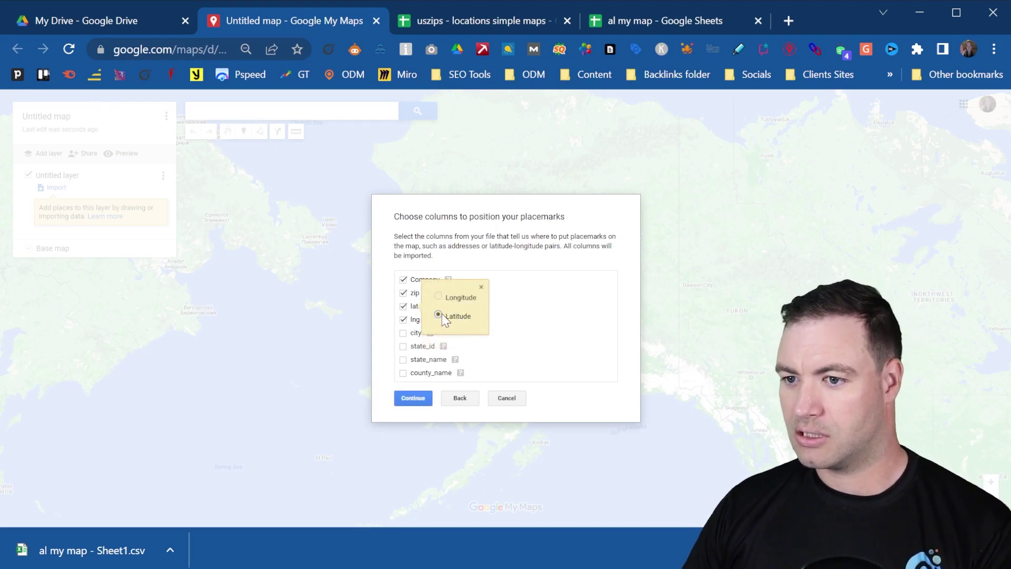
click(404, 333)
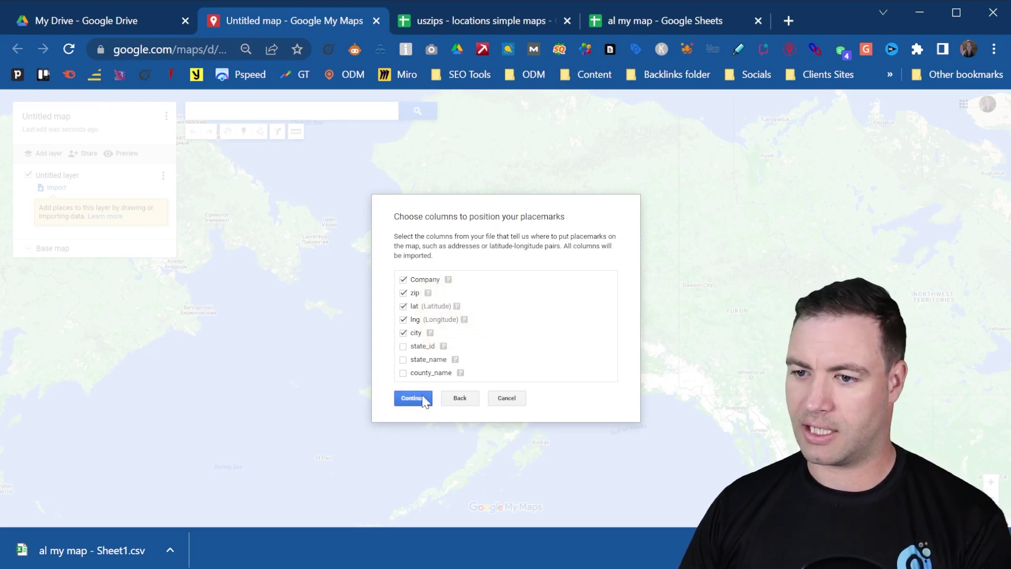
click(413, 398)
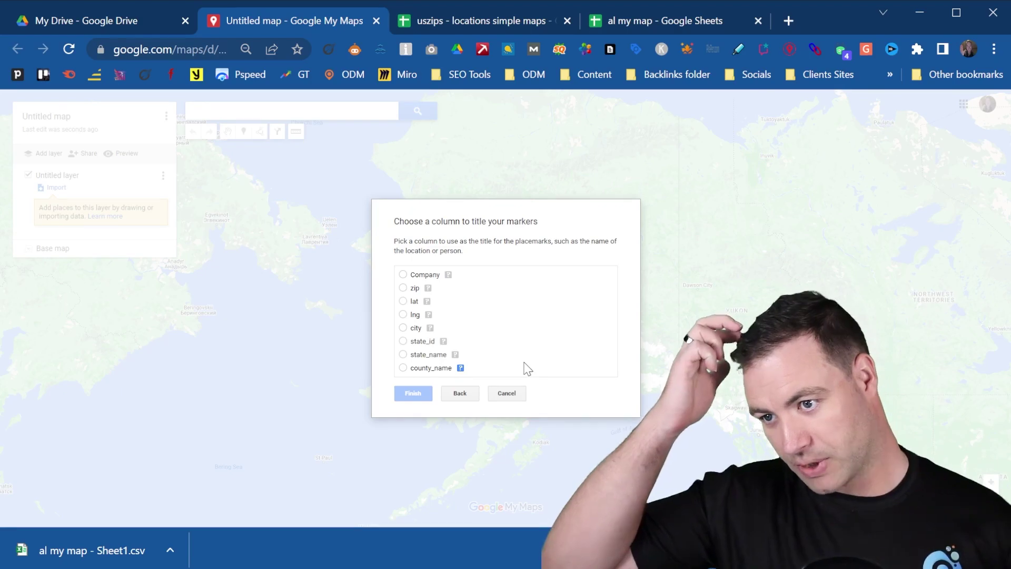
click(404, 275)
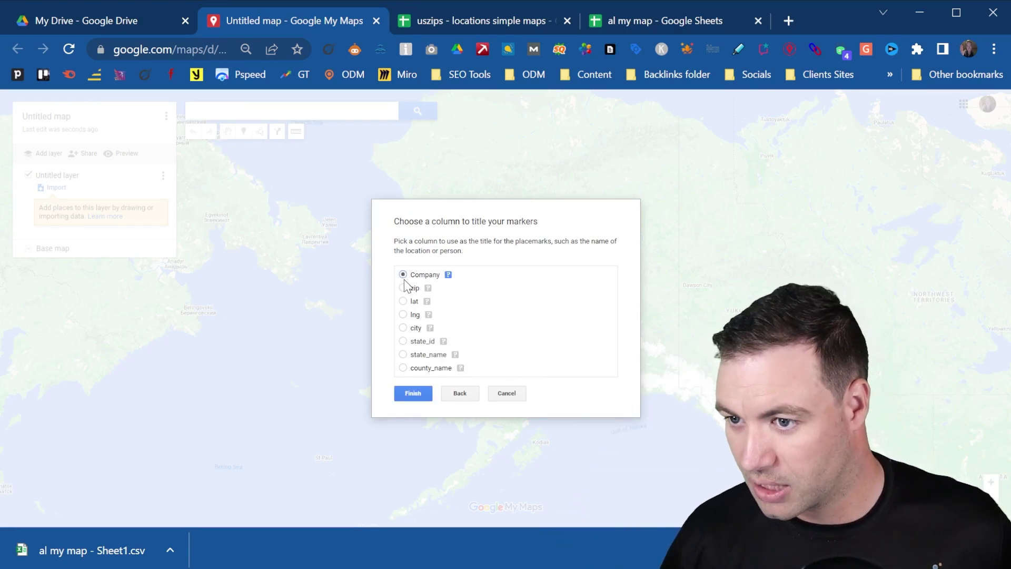
click(421, 394)
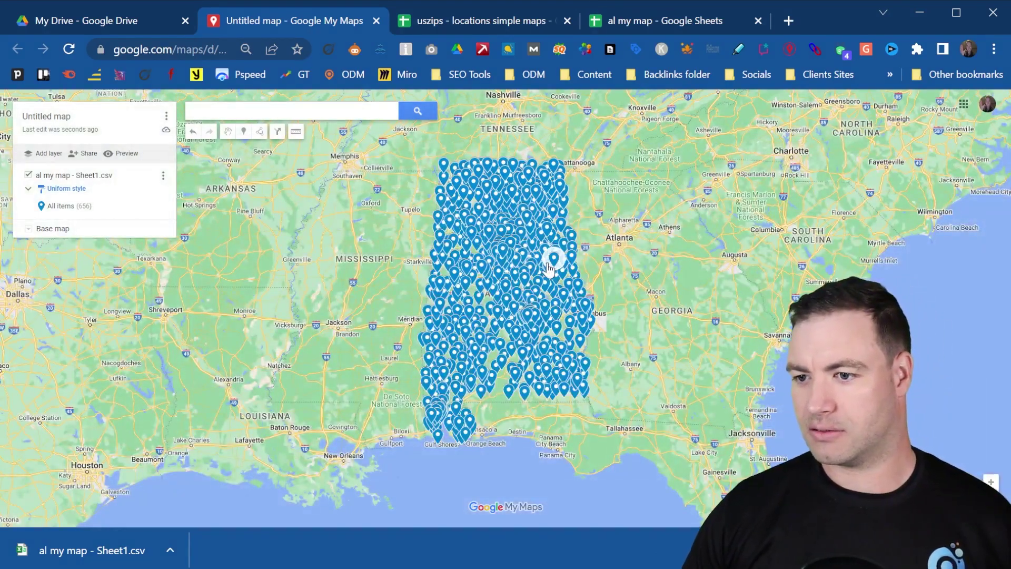
- Zoom in and out over Alabama to inspect the 656 imported Company pins
scroll(546, 267, down, 3)
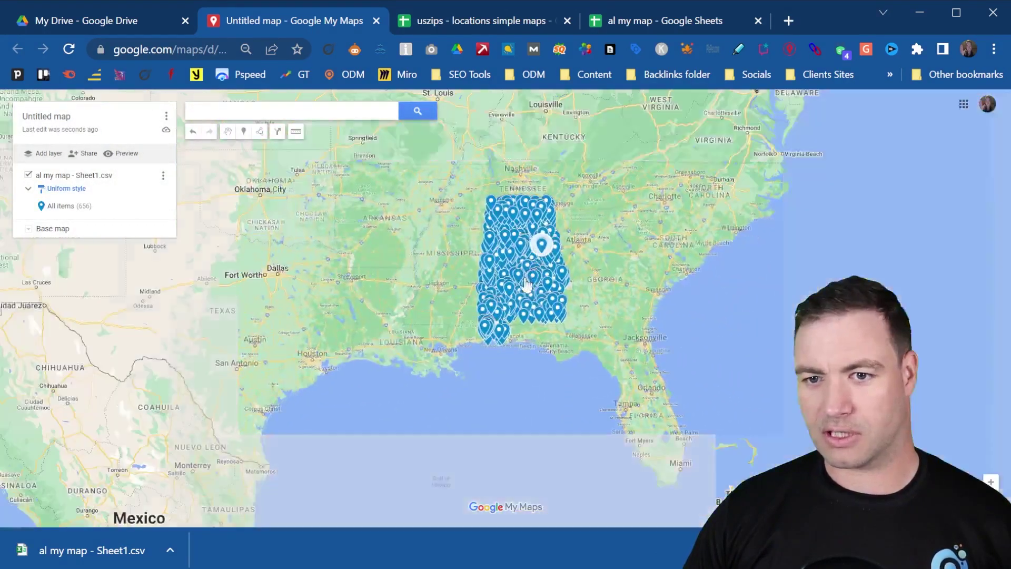
scroll(533, 279, up, 2)
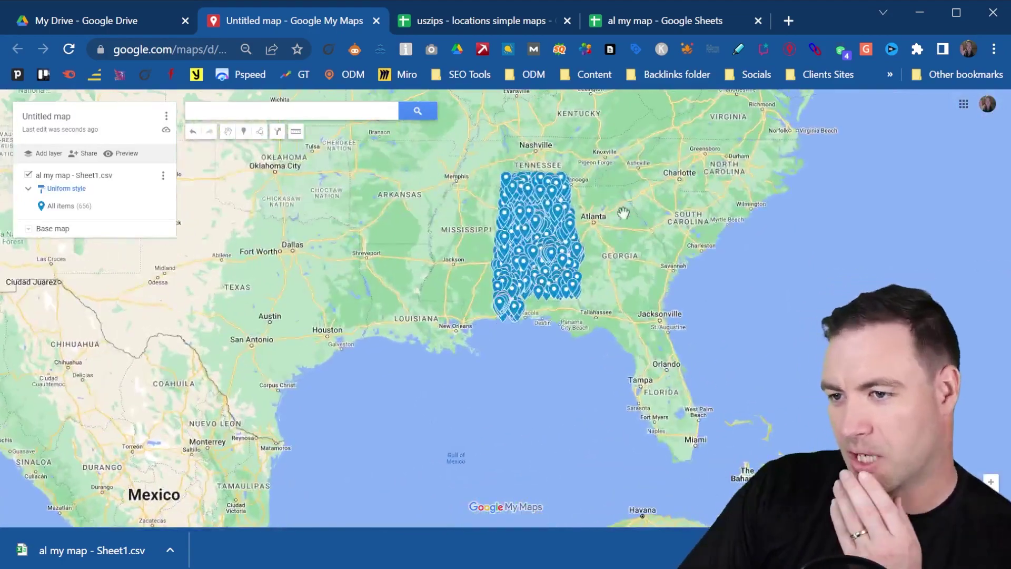
scroll(551, 252, up, 2)
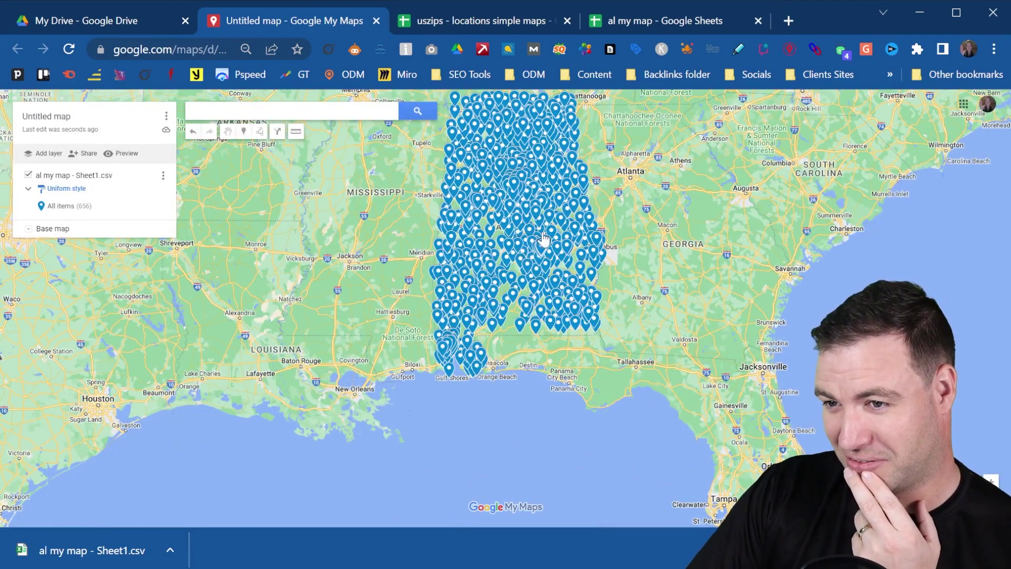
scroll(549, 215, up, 2)
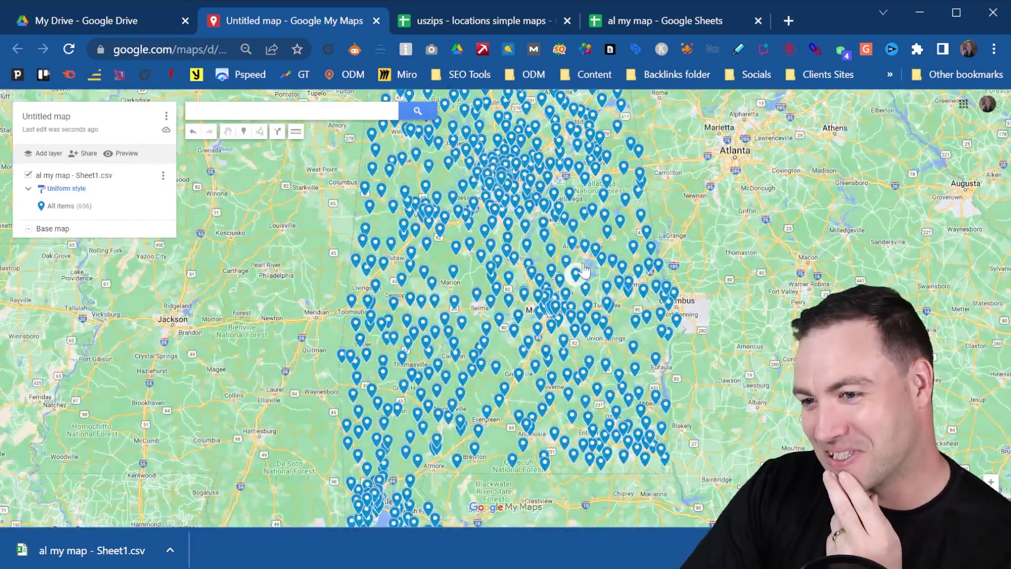
scroll(575, 276, down, 2)
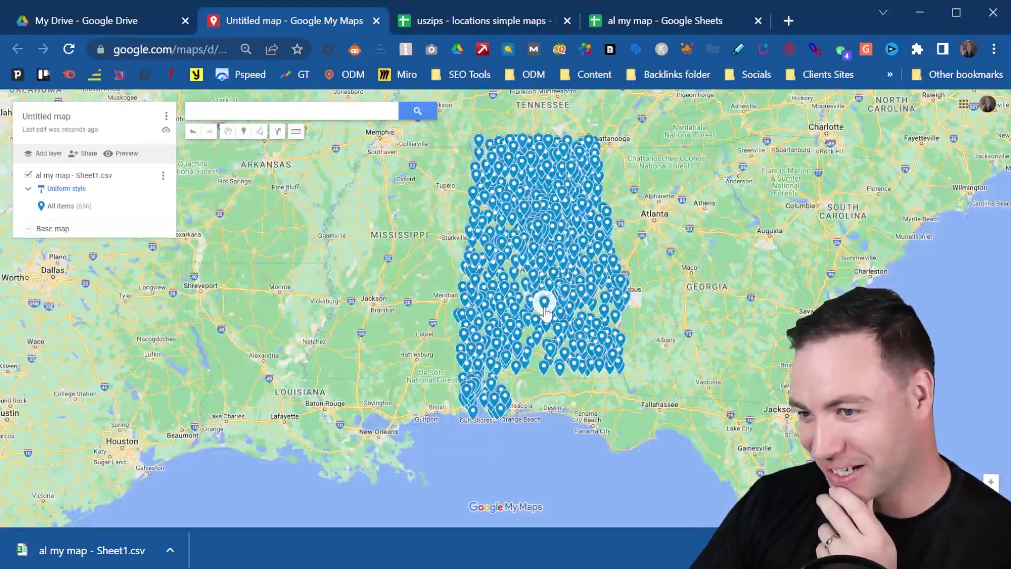
scroll(541, 301, up, 3)
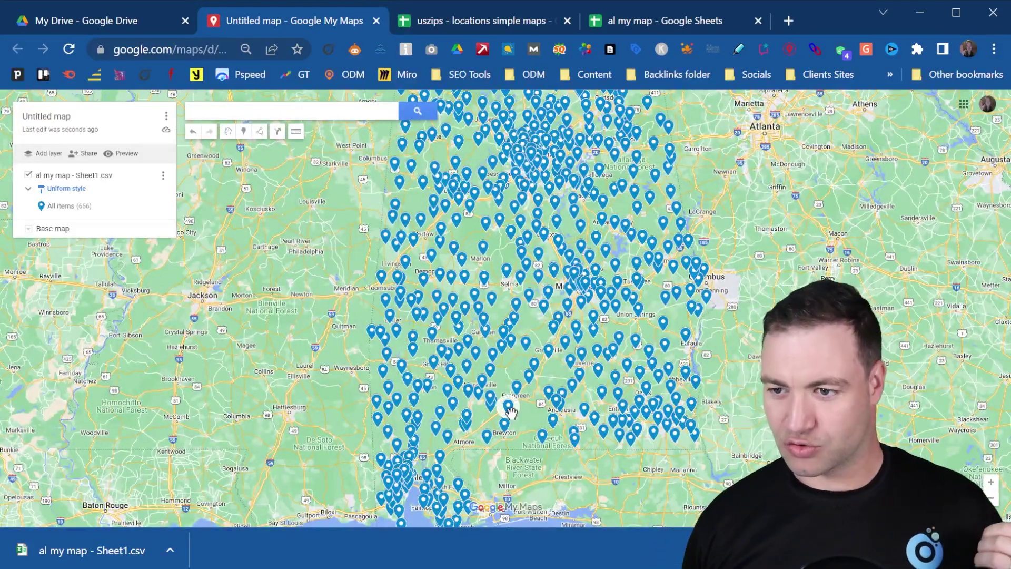
scroll(559, 409, up, 3)
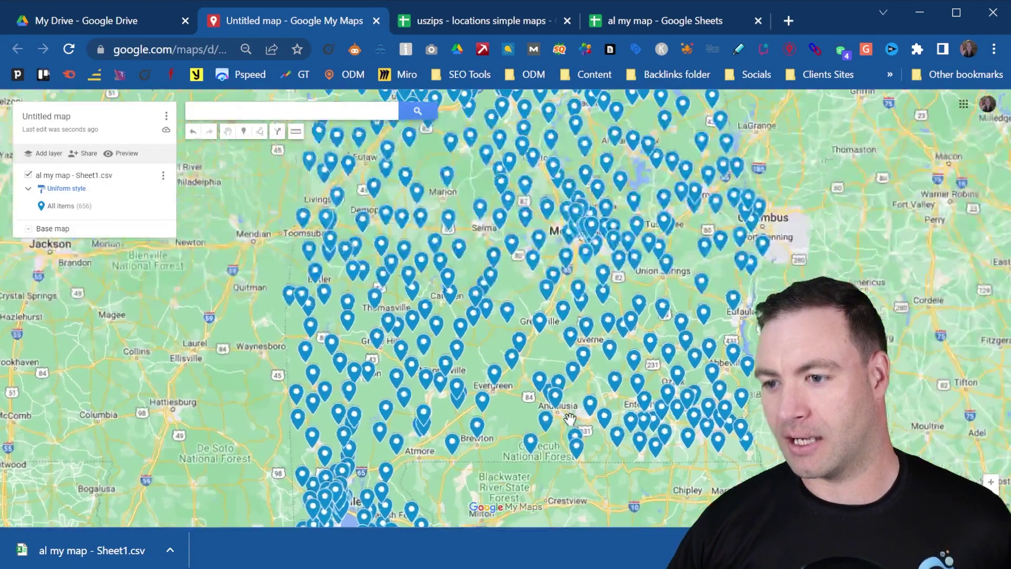
scroll(559, 409, up, 2)
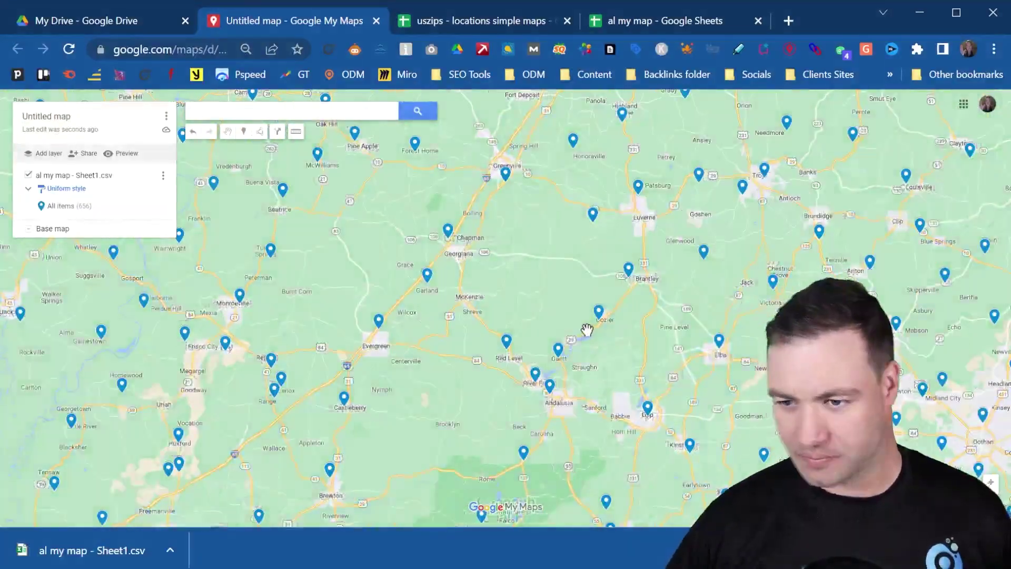
scroll(750, 410, down, 5)
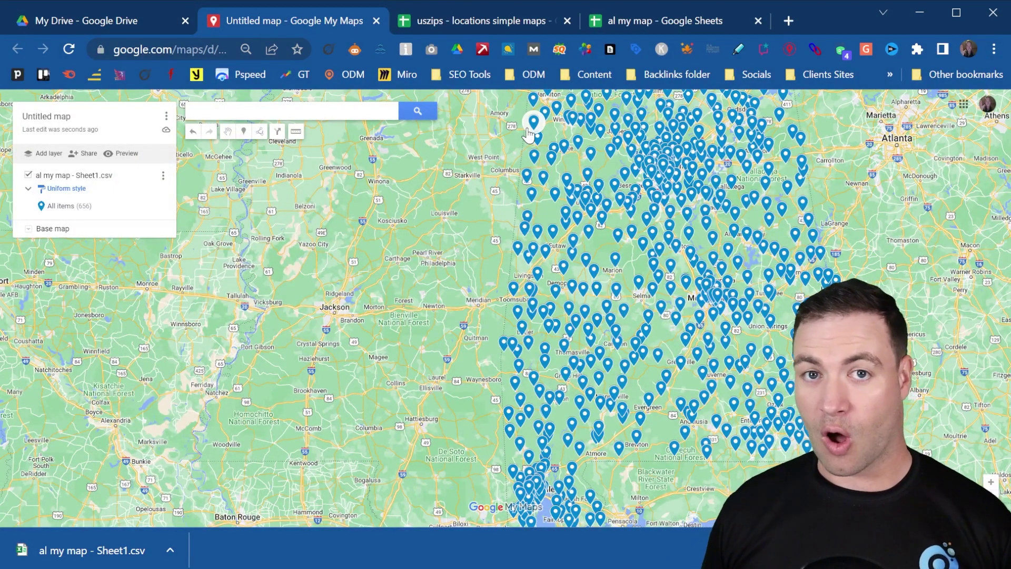
- Title the map 'odm AL' with the description 'odm locations al' from the Share prompt
click(88, 156)
click(456, 311)
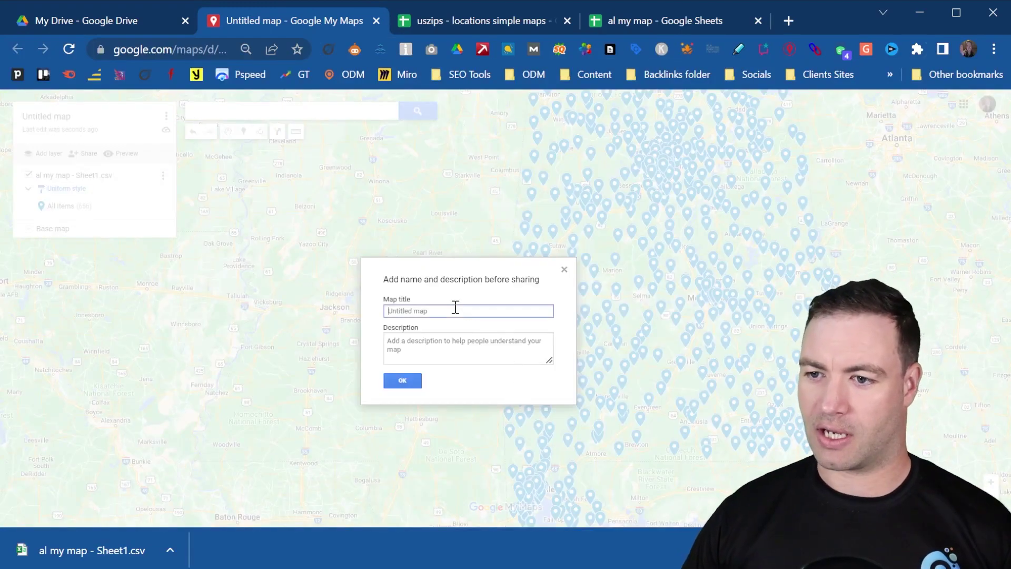
text(odm)
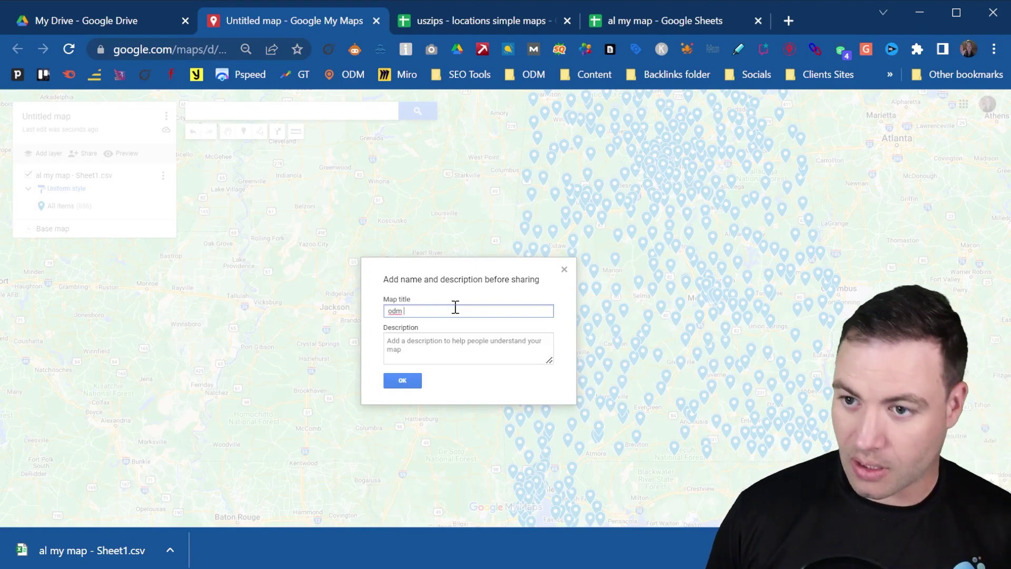
text( AL)
click(434, 352)
text(odm l)
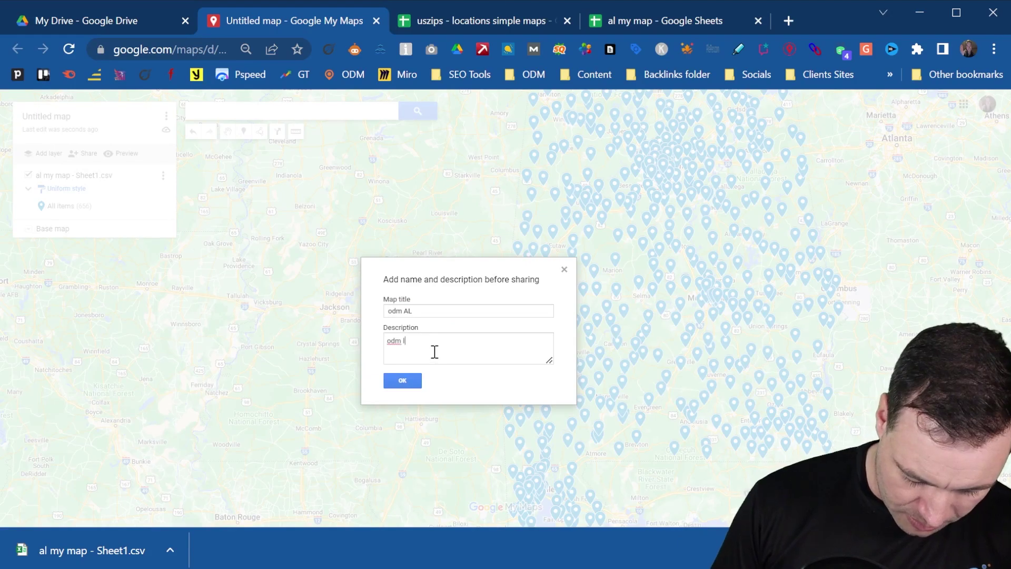
text(ocations al)
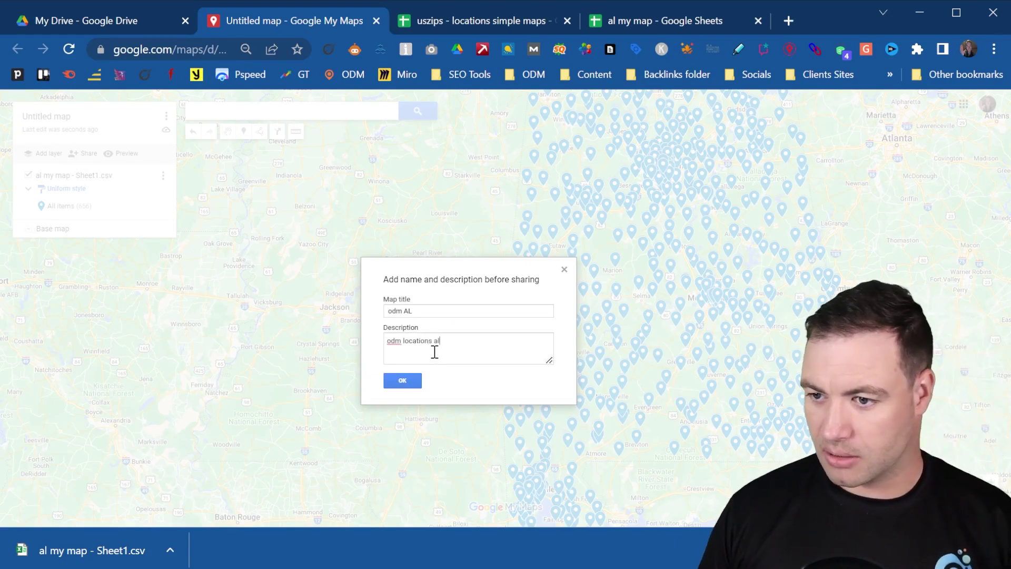
click(411, 379)
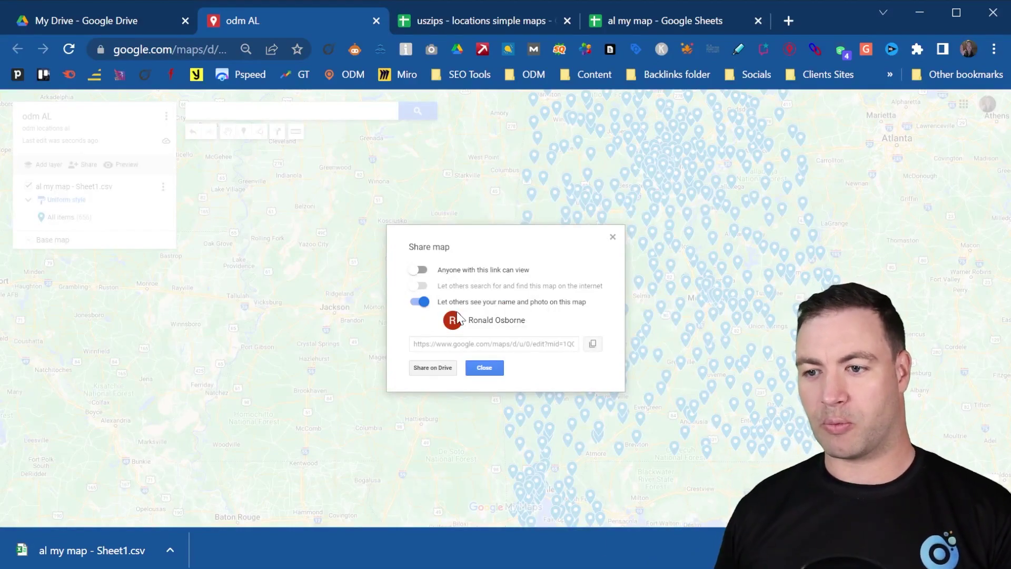
- Make odm AL viewable by anyone with the link and searchable online, then close sharing
click(417, 271)
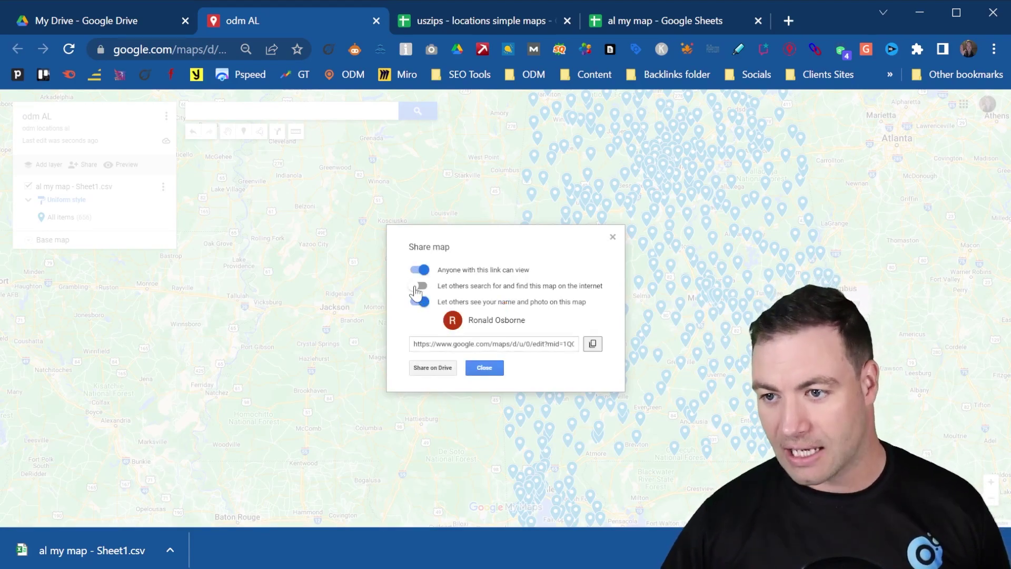
click(417, 287)
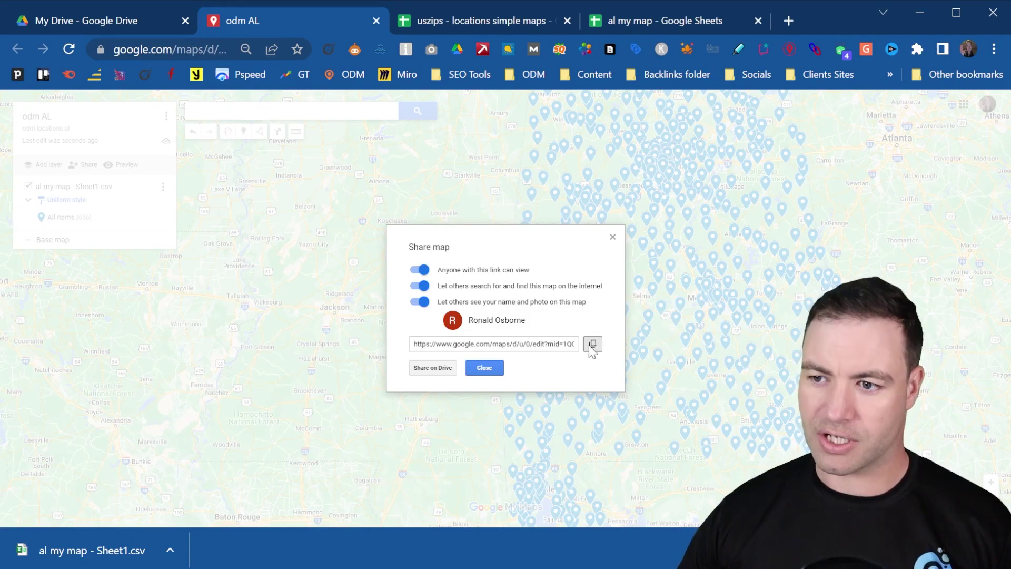
click(485, 367)
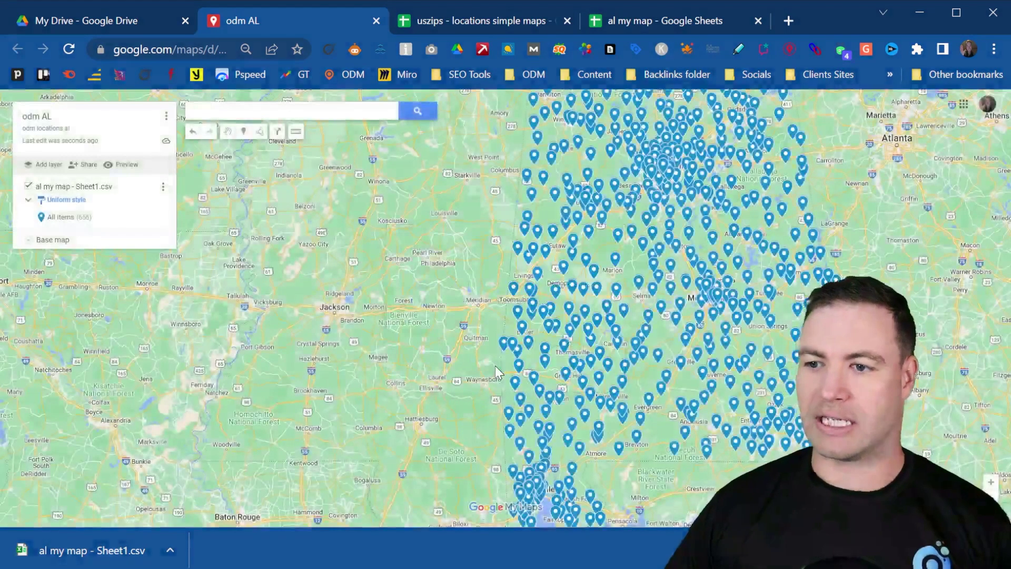
click(165, 116)
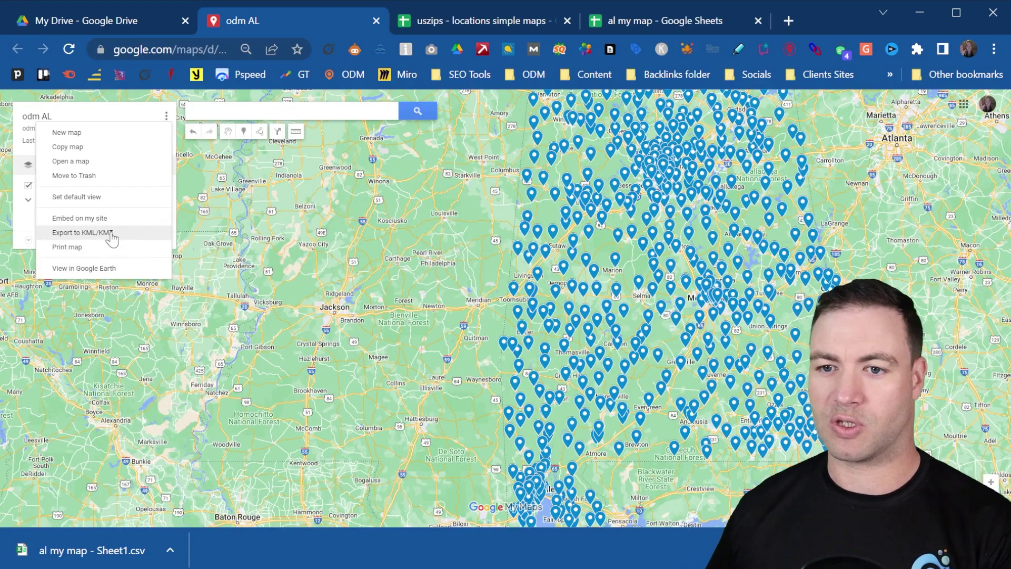
click(129, 218)
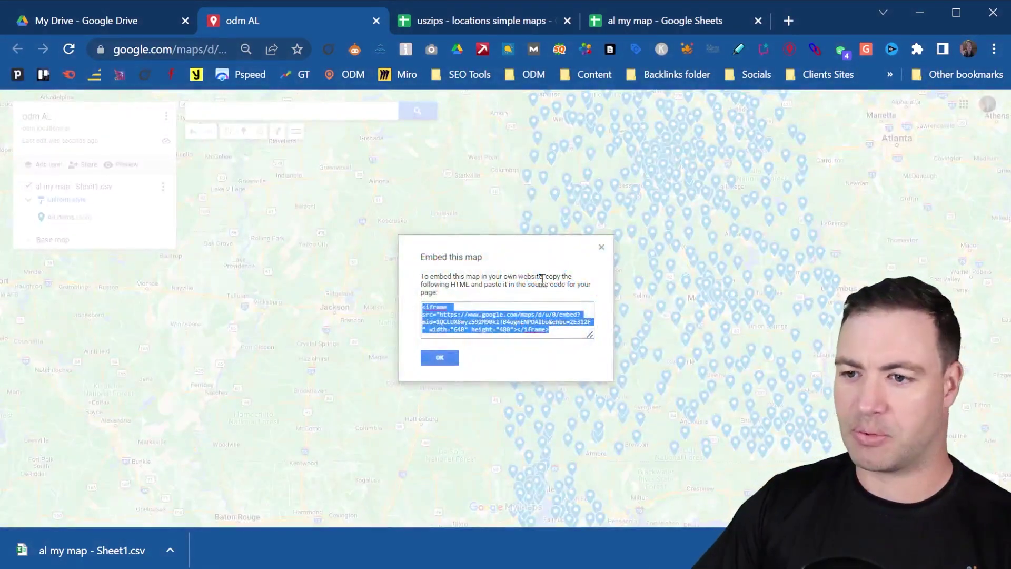
click(600, 247)
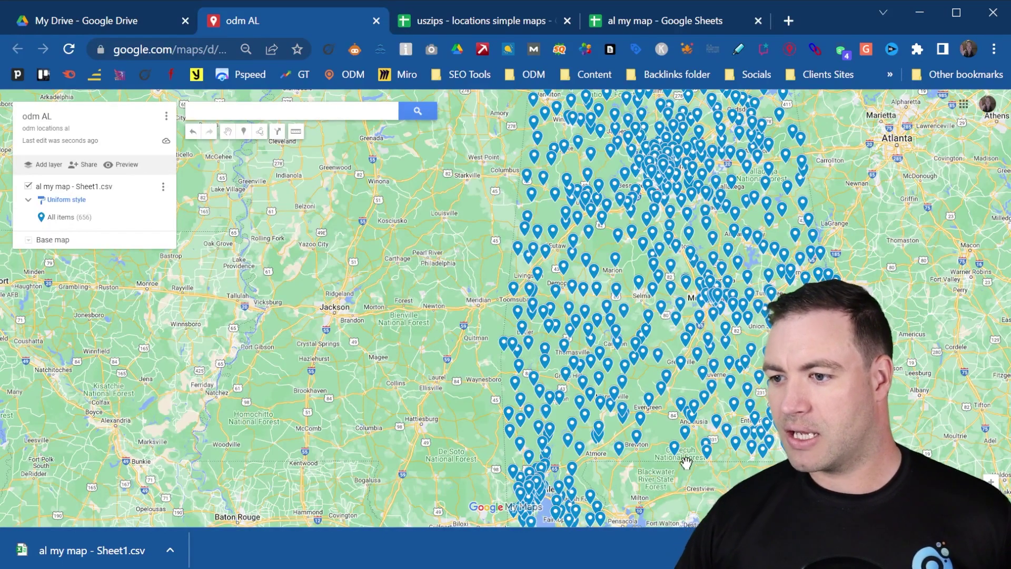
- Bring the southern Alabama coast into view and search 'jay', going to the Jay Road result
scroll(661, 434, up, 2)
scroll(660, 435, up, 2)
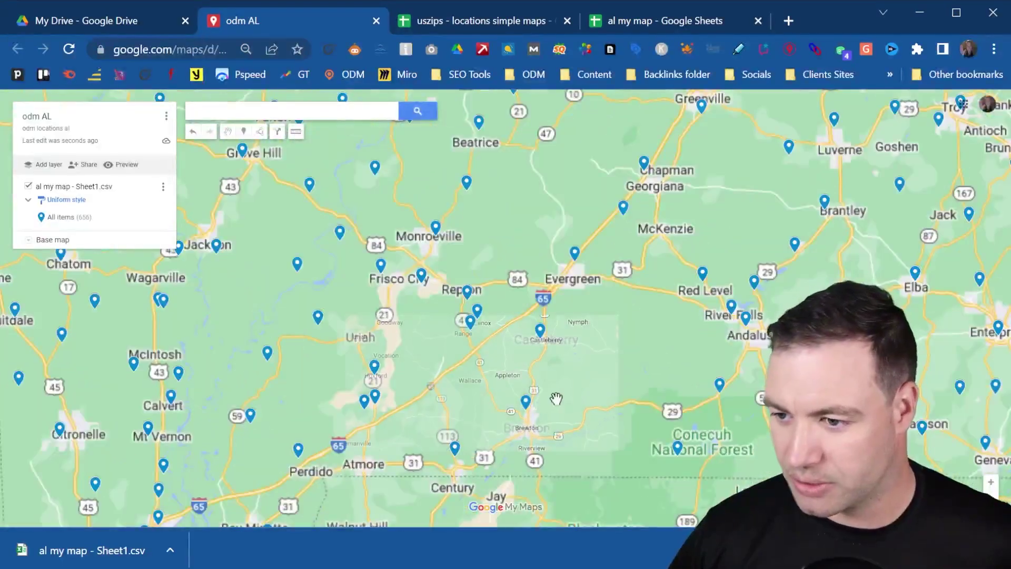
drag(600, 474, 593, 317)
scroll(532, 363, up, 3)
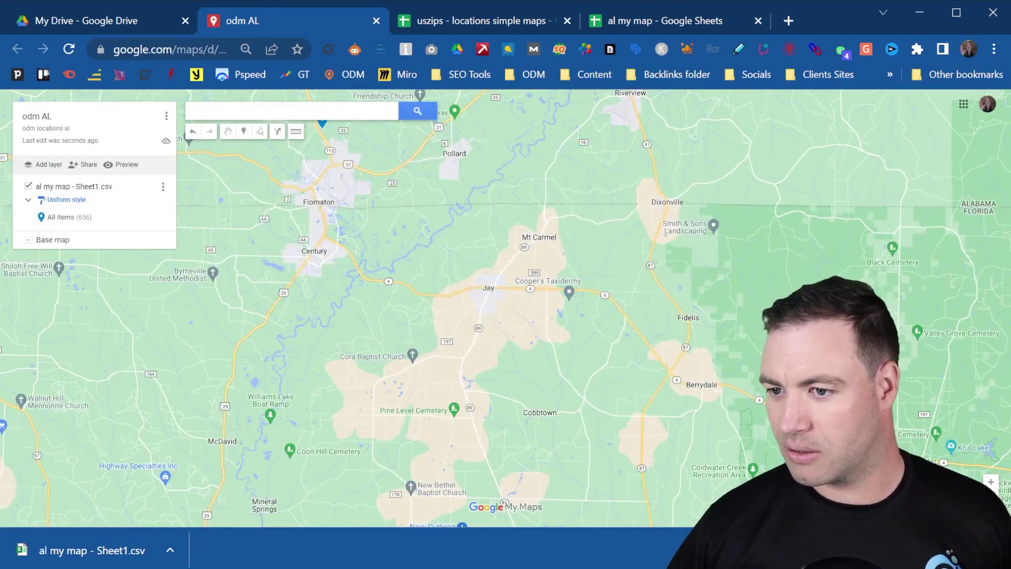
click(270, 116)
text(jay al)
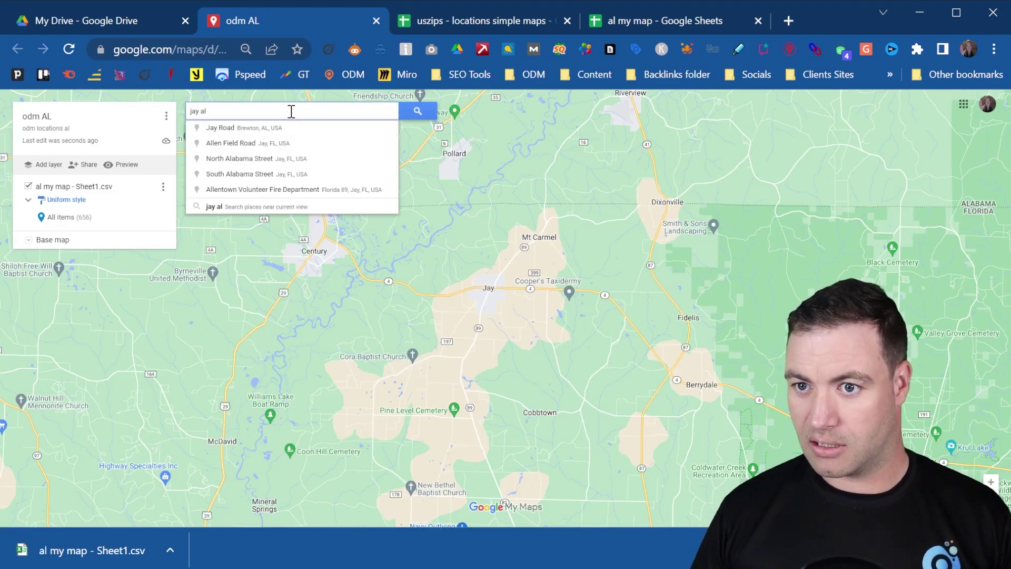
click(330, 129)
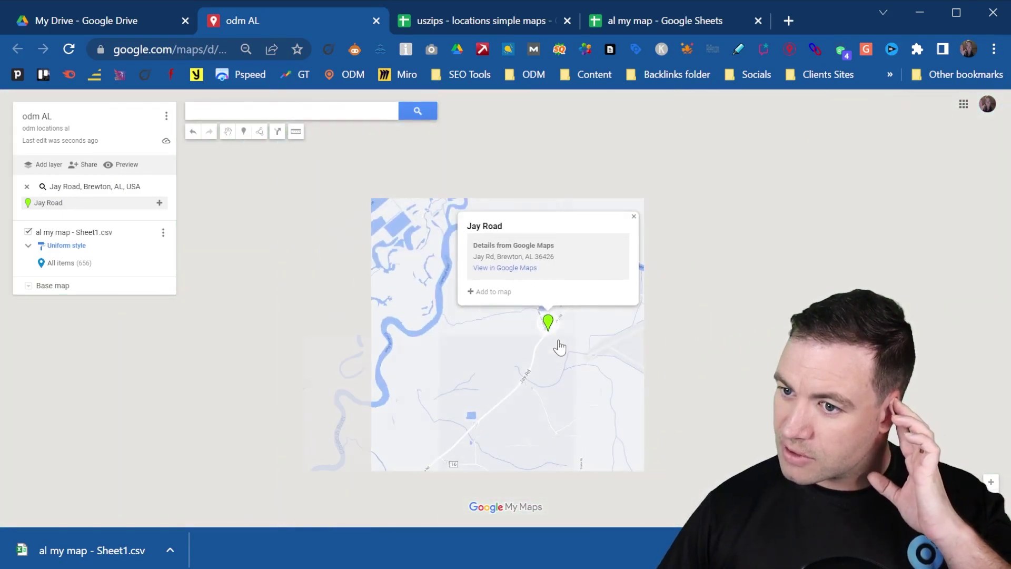
- Close the Jay Road card, zoom into Jay, and switch to the Add marker tool
scroll(553, 352, down, 5)
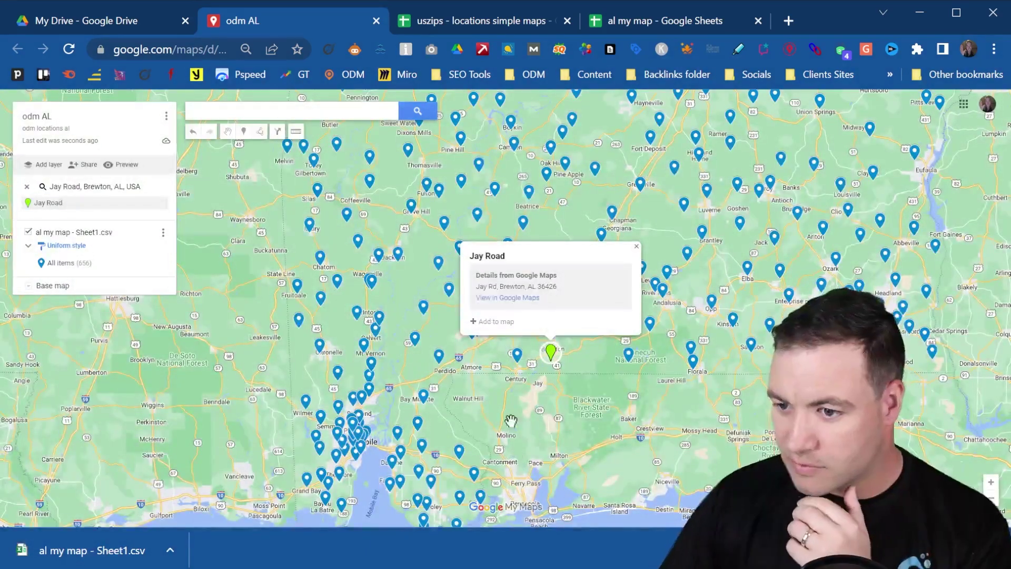
click(636, 246)
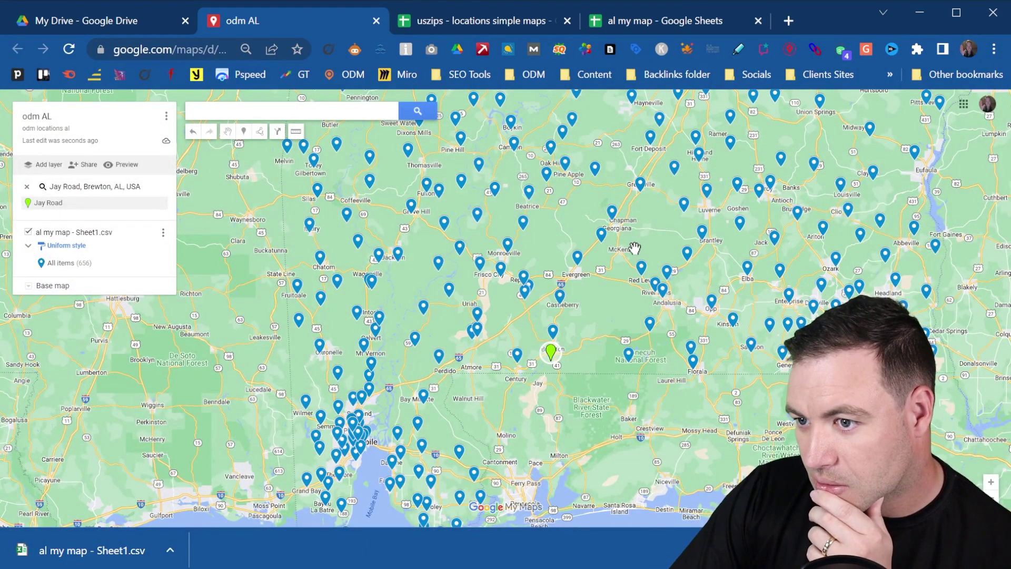
scroll(528, 384, up, 5)
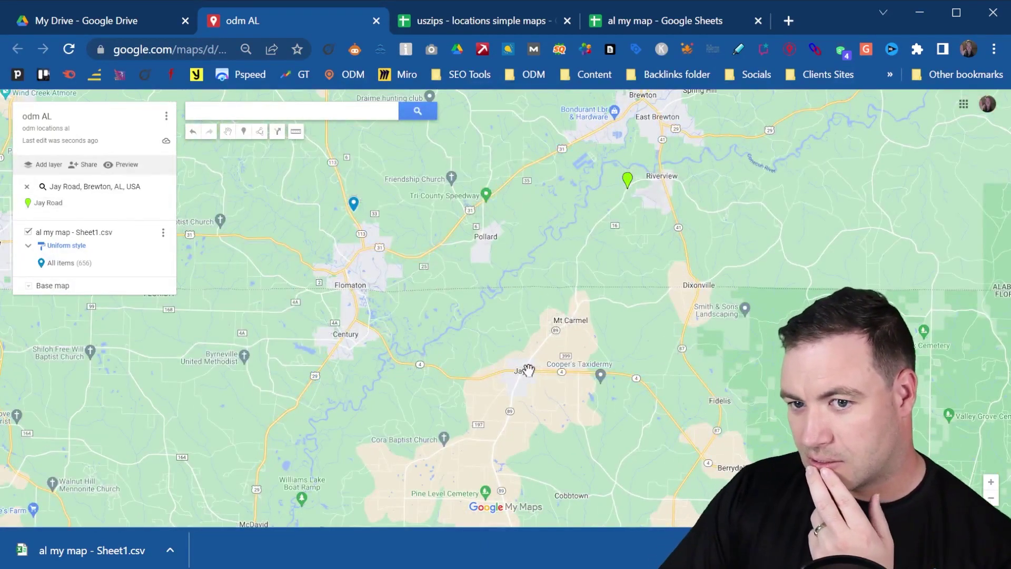
scroll(528, 370, up, 4)
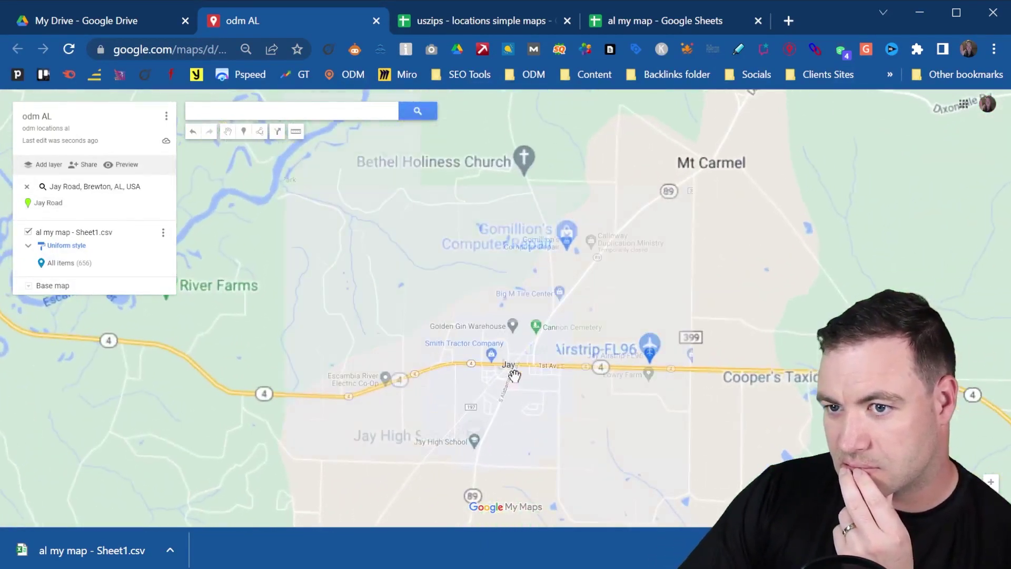
click(244, 132)
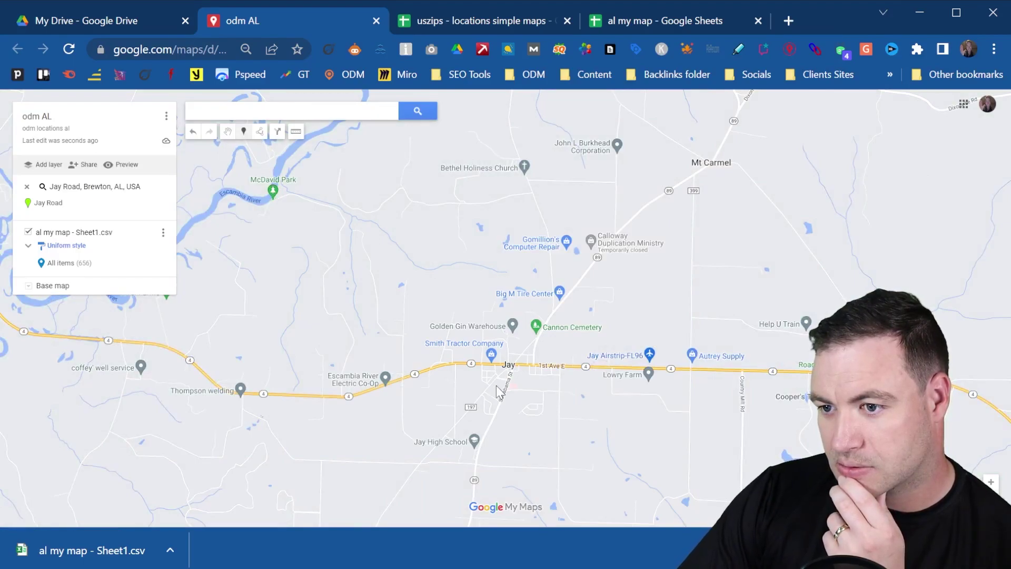
- Drop a Point 657 pin at Jay, leave its zip field empty, close its card and zoom out
click(510, 368)
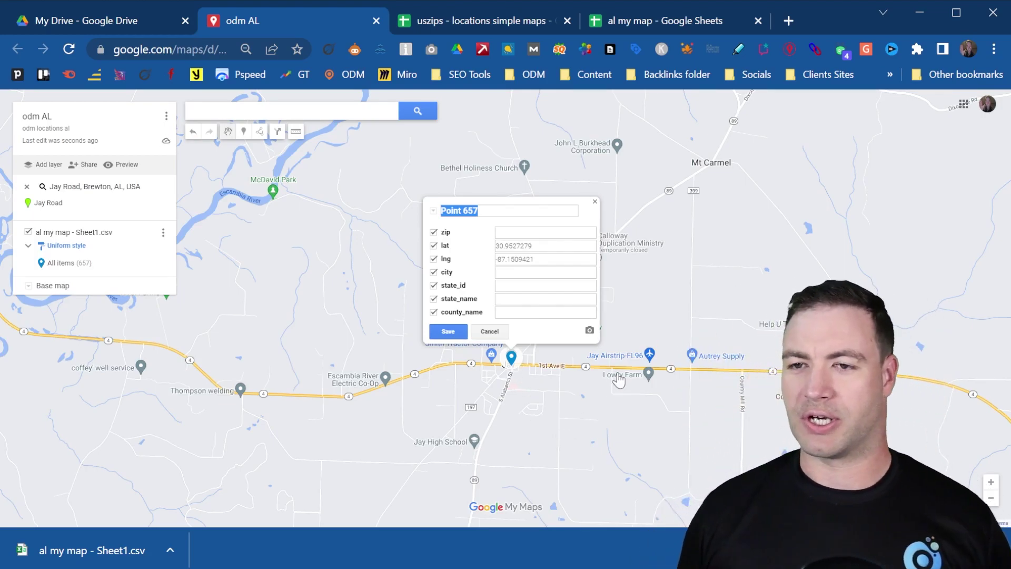
click(528, 233)
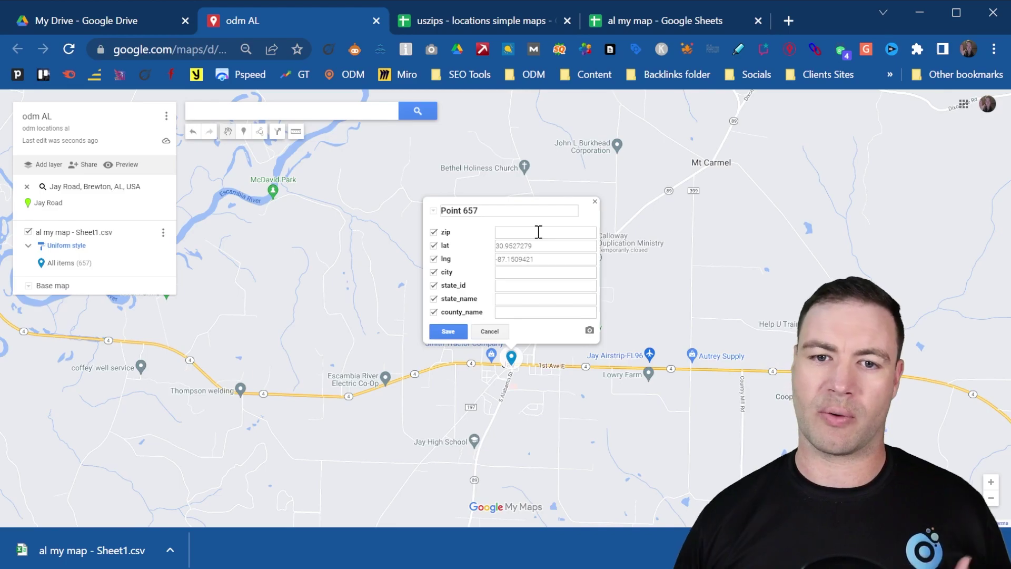
click(594, 203)
scroll(486, 330, down, 1)
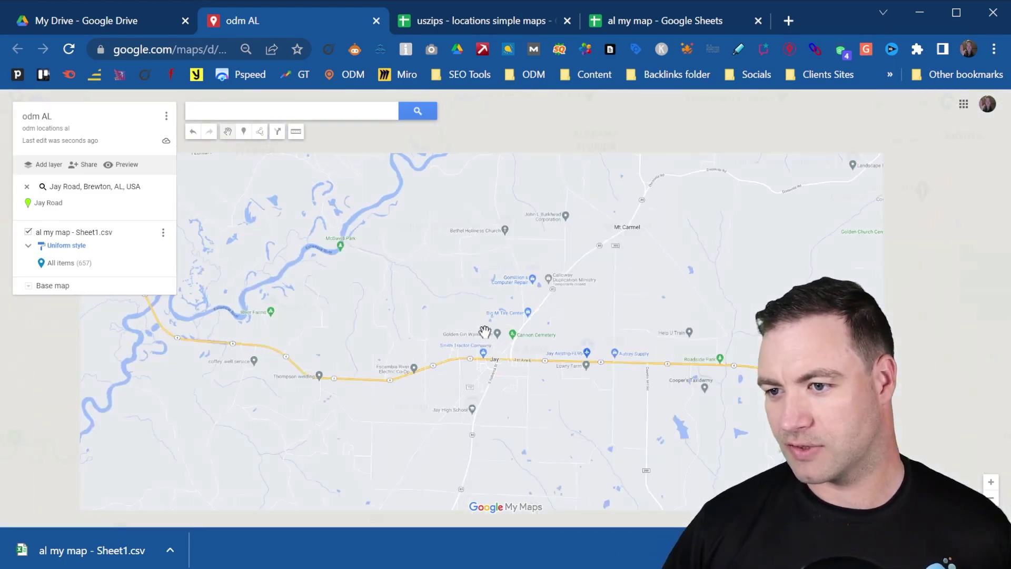
scroll(490, 316, down, 2)
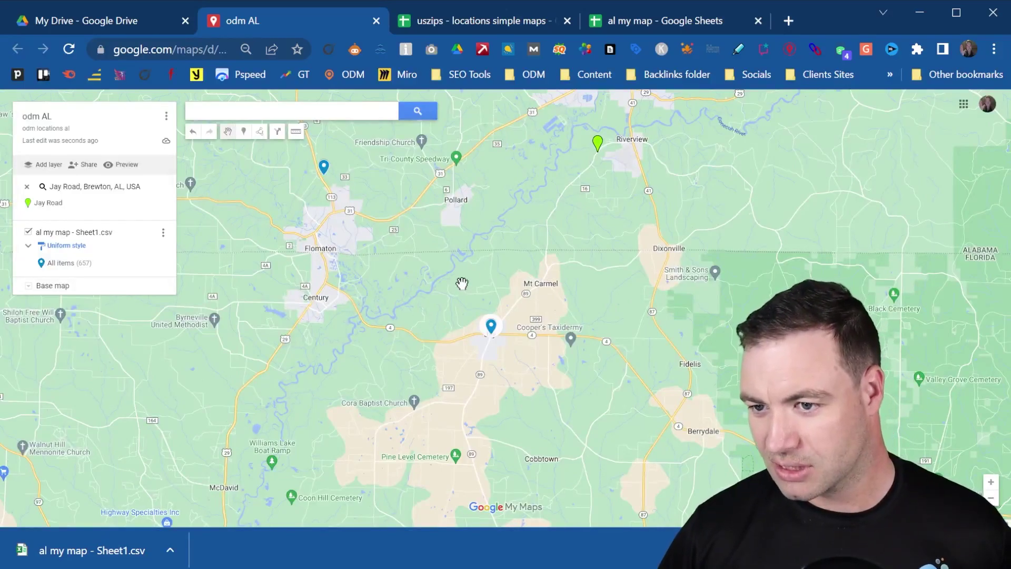
- Search the map for 'jay, alam'
click(277, 111)
text(jay)
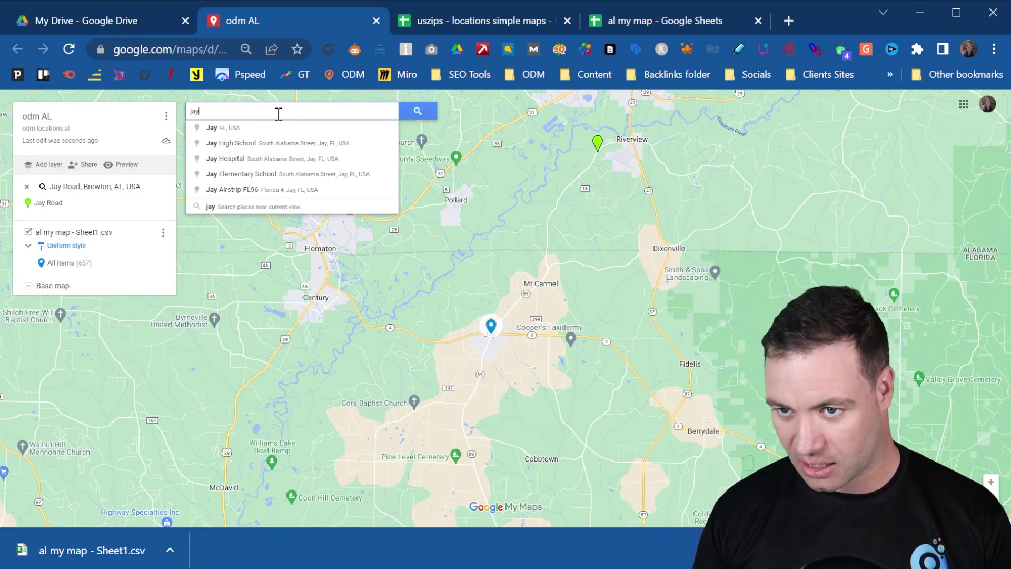
scroll(482, 400, down, 3)
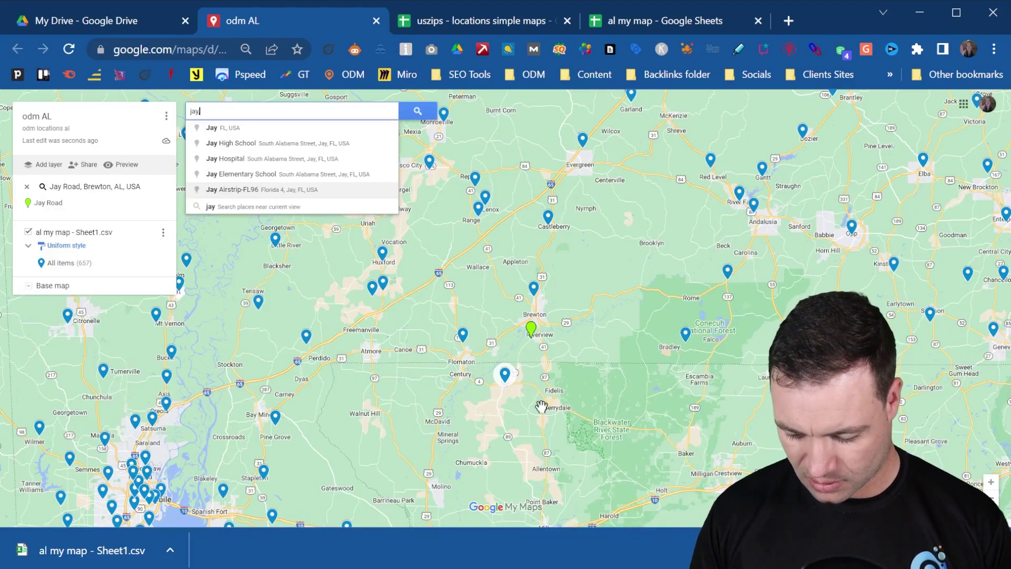
text(, alam)
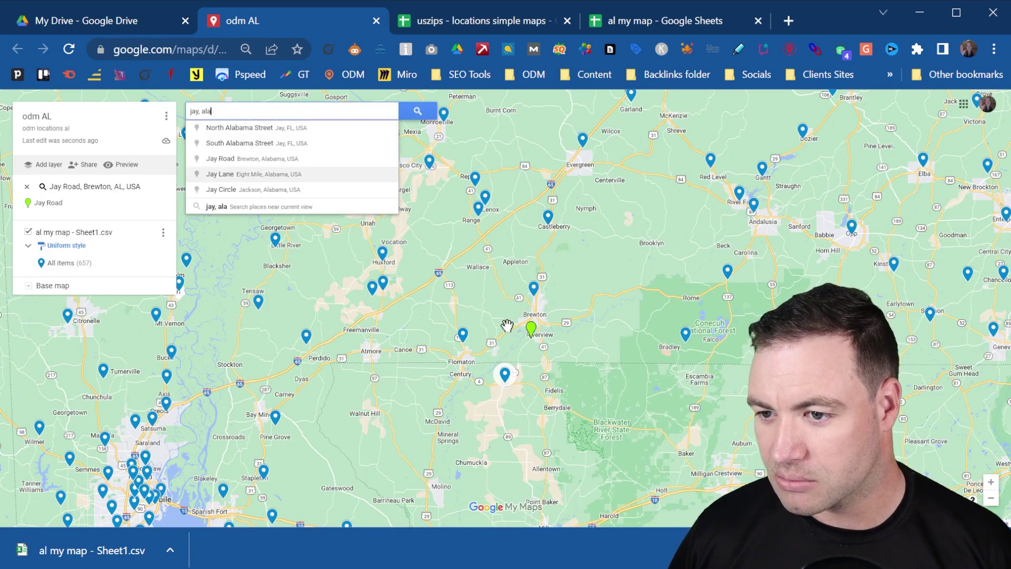
- Zoom and pan the map across south Alabama
scroll(606, 339, down, 1)
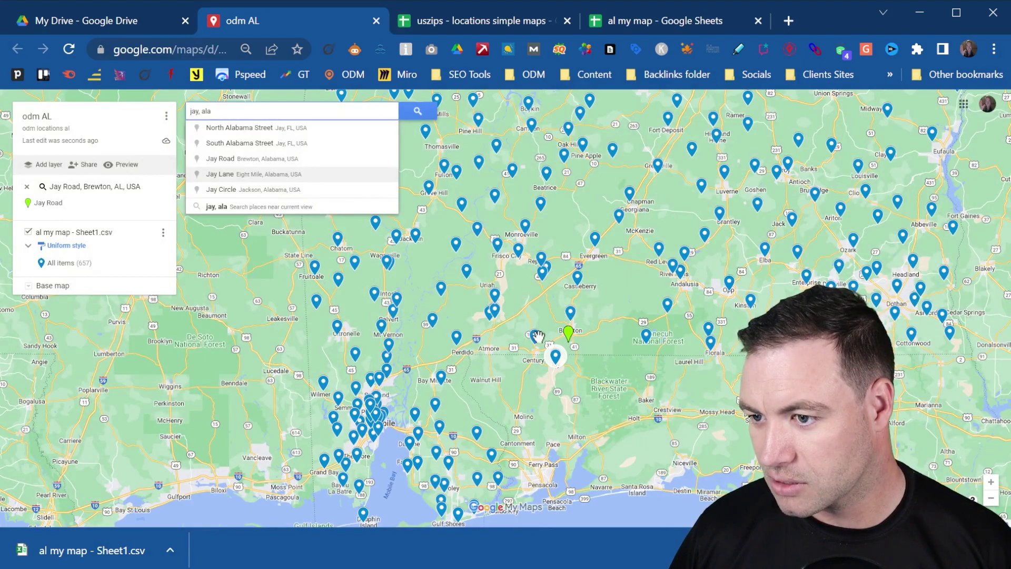
scroll(509, 339, up, 2)
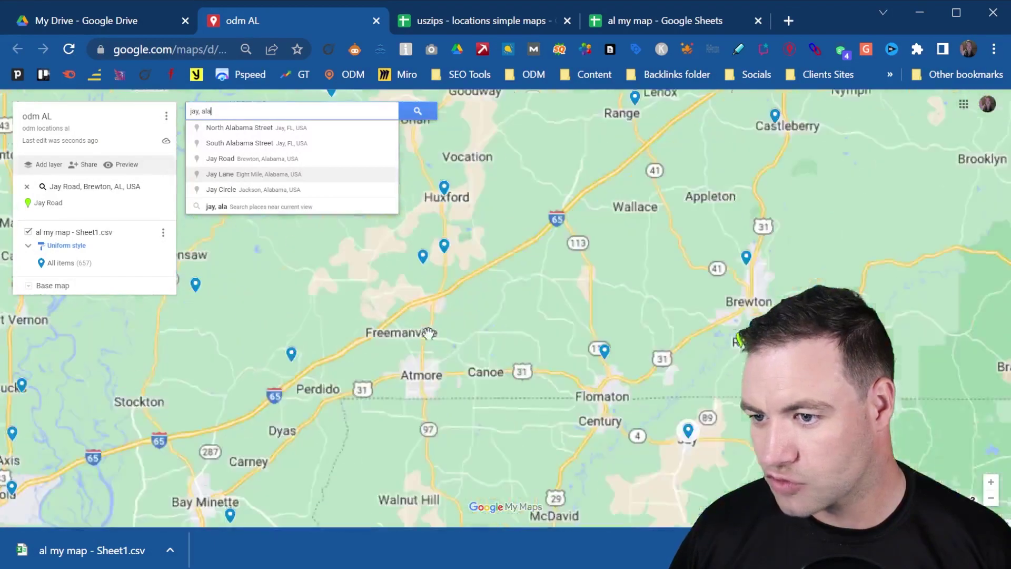
scroll(670, 420, down, 3)
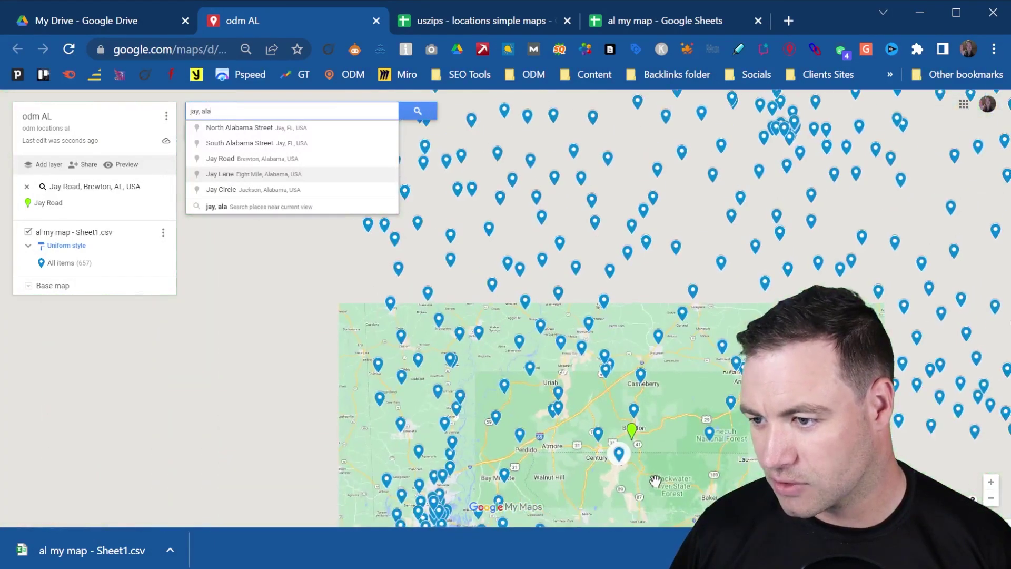
scroll(679, 405, down, 2)
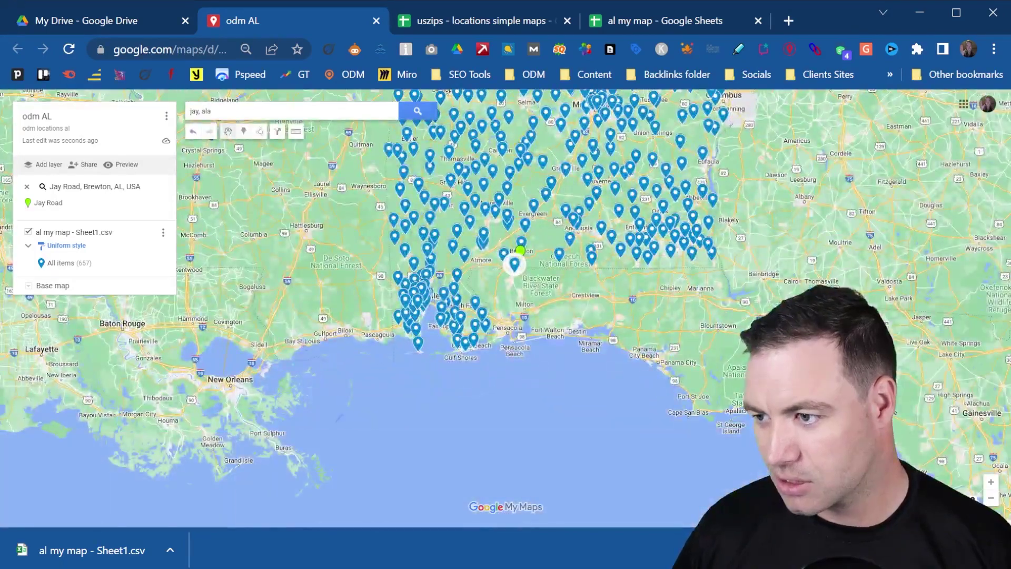
scroll(729, 343, down, 1)
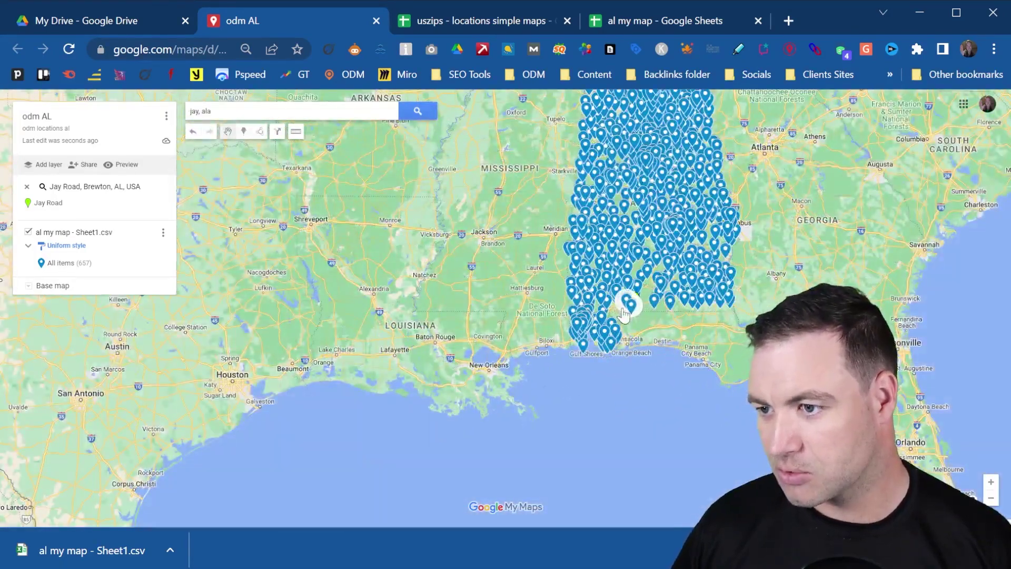
scroll(629, 329, up, 2)
scroll(628, 328, up, 3)
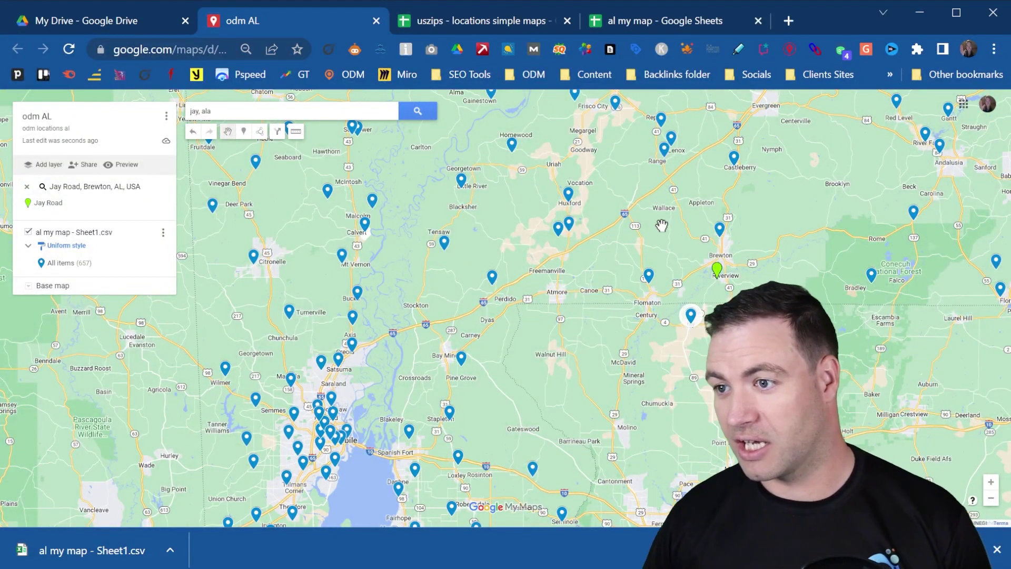
drag(582, 278, 548, 295)
drag(637, 238, 529, 295)
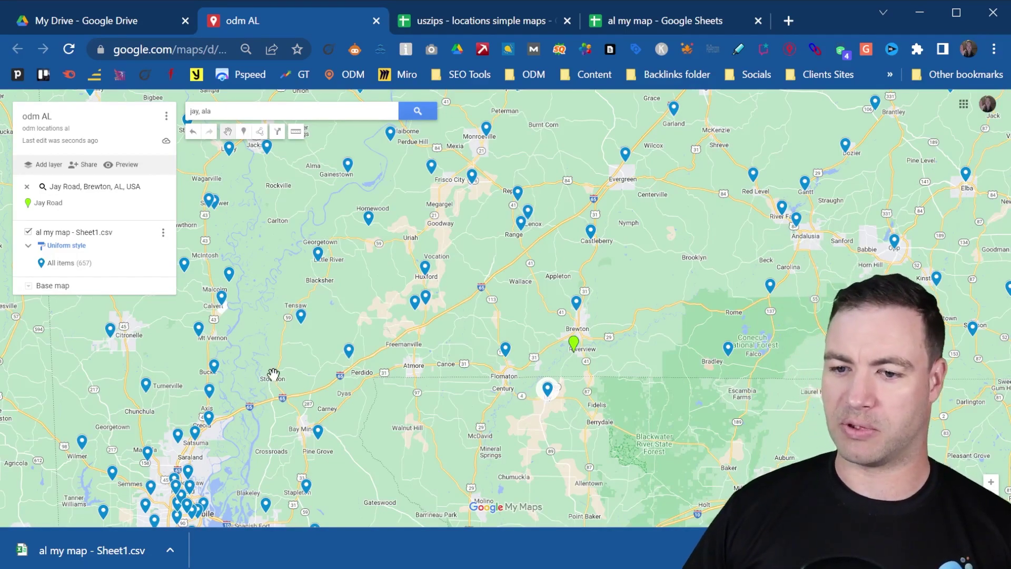
- Move past Atmore and Flomaton and centre the map on Saraland north of Mobile
scroll(321, 374, up, 2)
drag(359, 355, 376, 289)
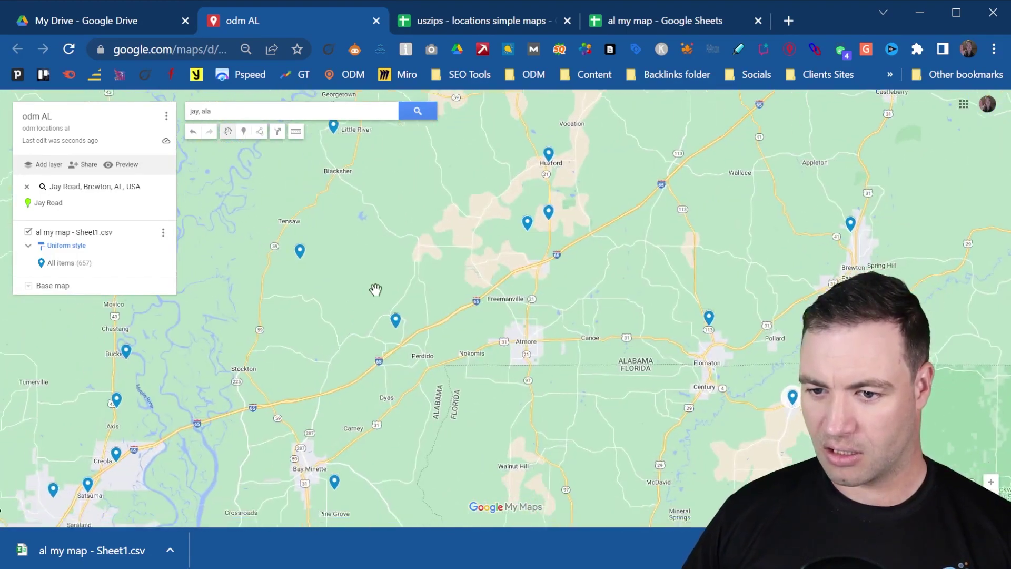
scroll(206, 363, up, 2)
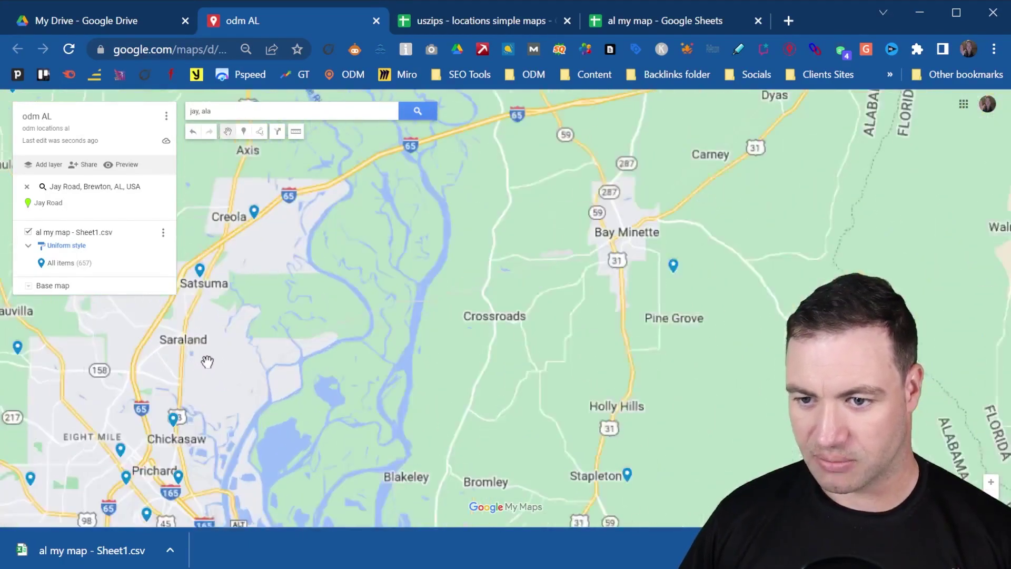
scroll(208, 361, down, 2)
drag(208, 362, 323, 342)
scroll(313, 295, up, 3)
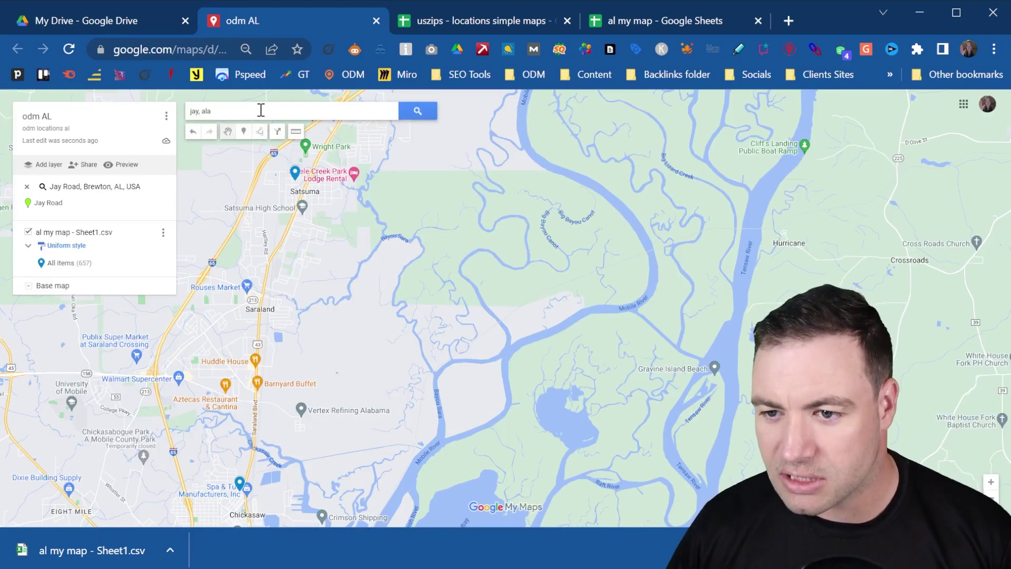
- Search 'sara' and add the Saraland result to the layer as pin 658
drag(247, 116, 194, 115)
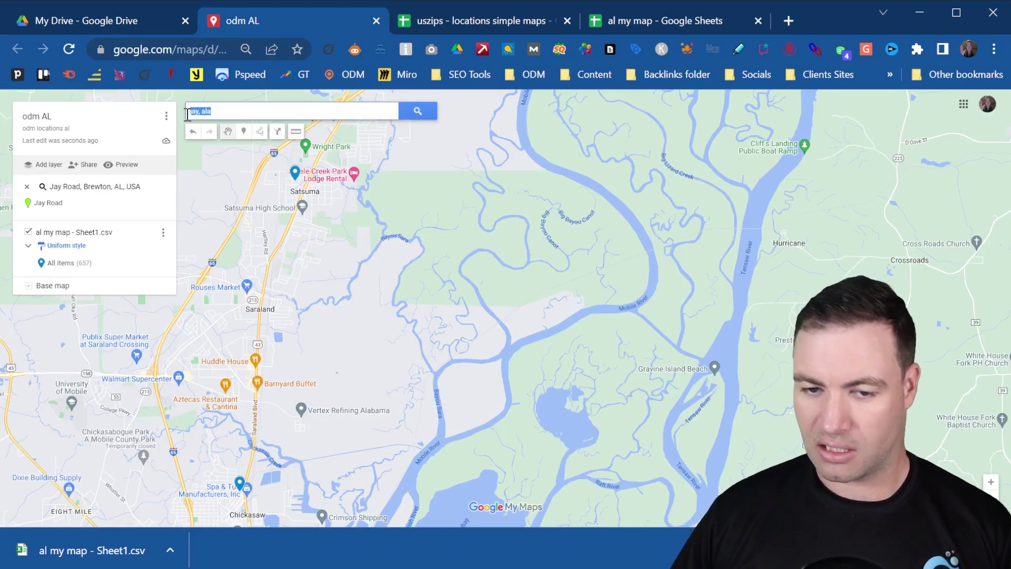
text(sara)
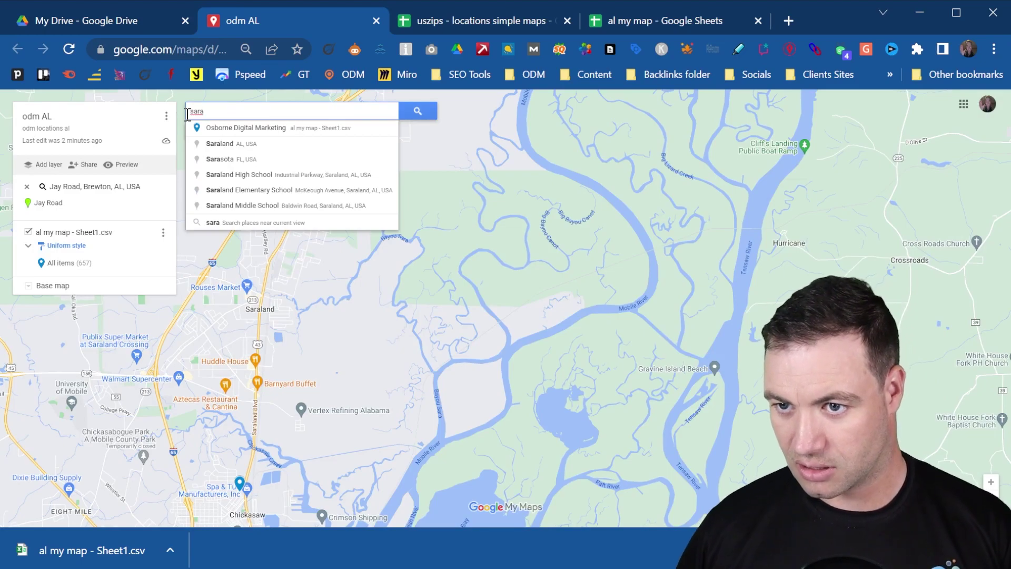
click(236, 143)
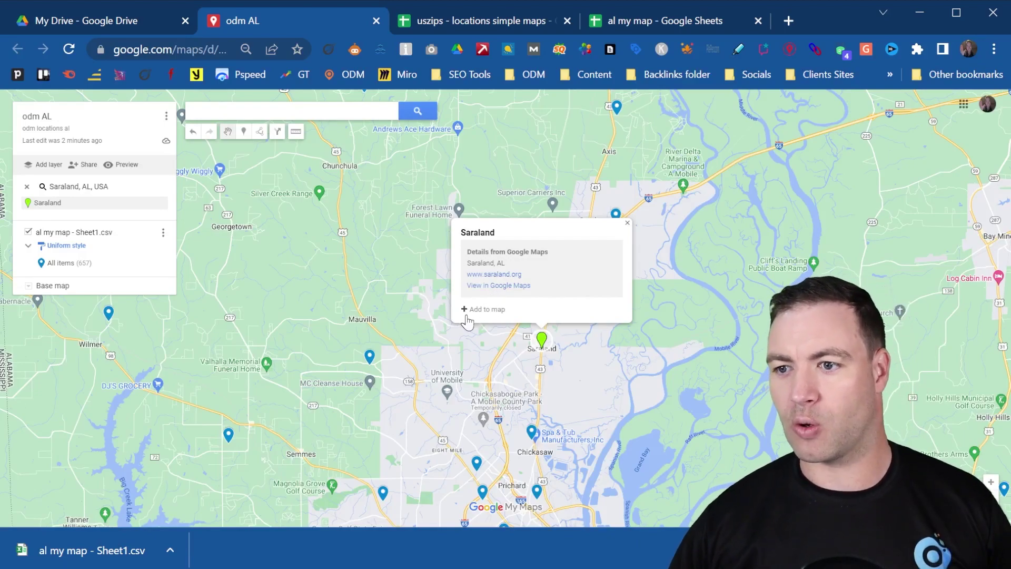
click(467, 309)
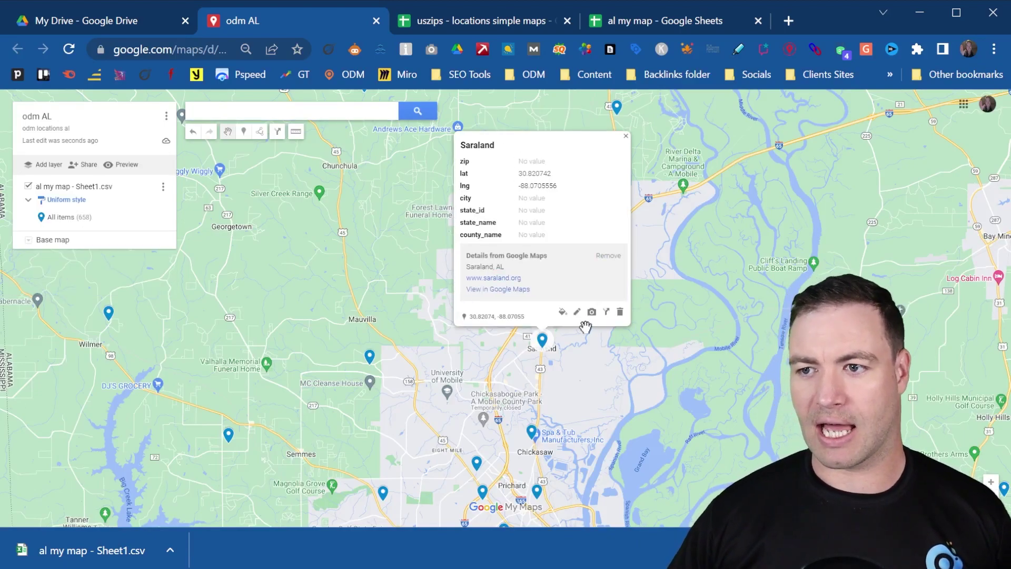